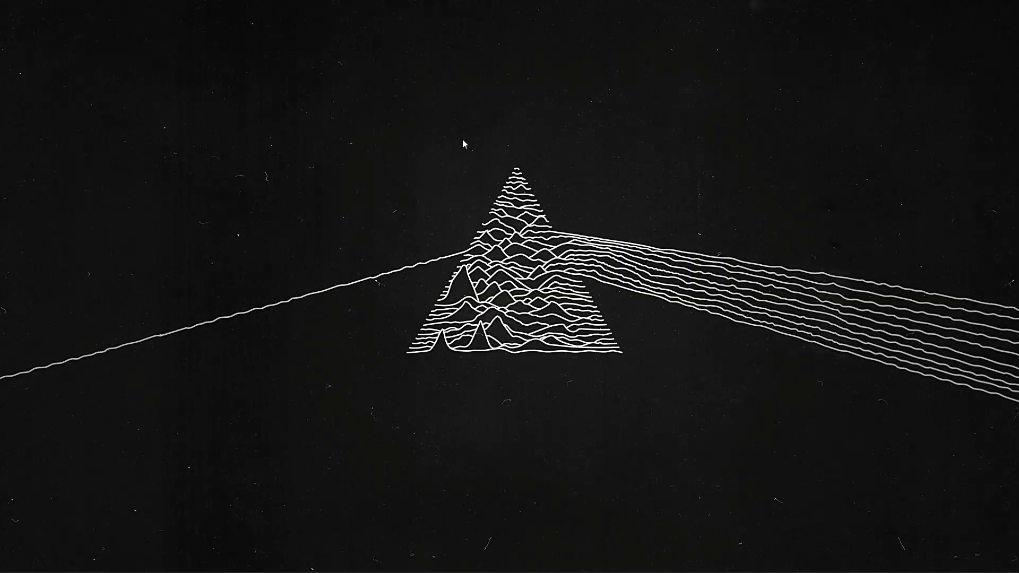
# Switch to the Dress Mockup document in Photoshop and preview the Patt layer, leaving it hidden
pyautogui.click(264, 559)
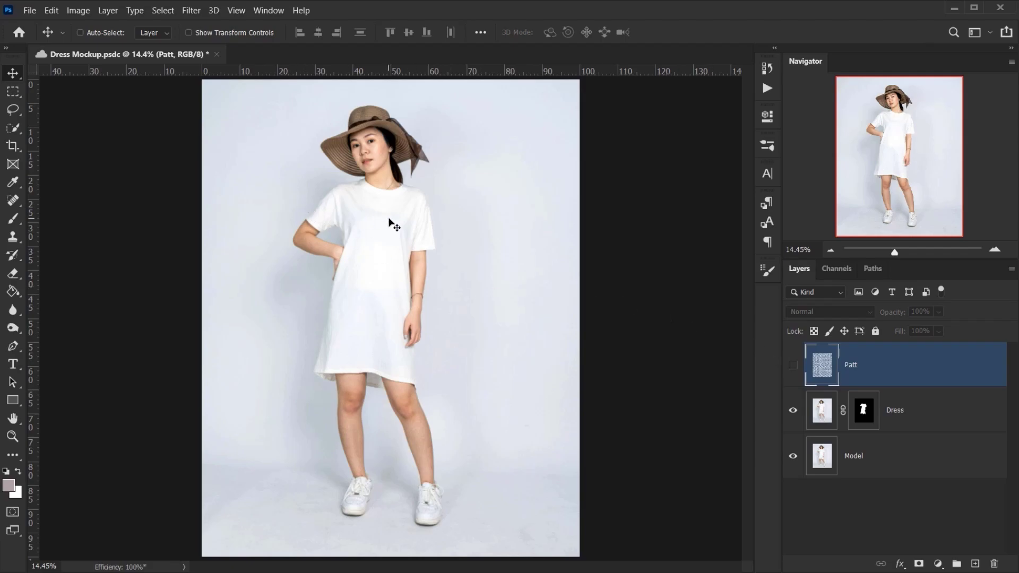
pyautogui.scroll(3, 361, 181)
pyautogui.moveTo(359, 177); pyautogui.dragTo(375, 208)
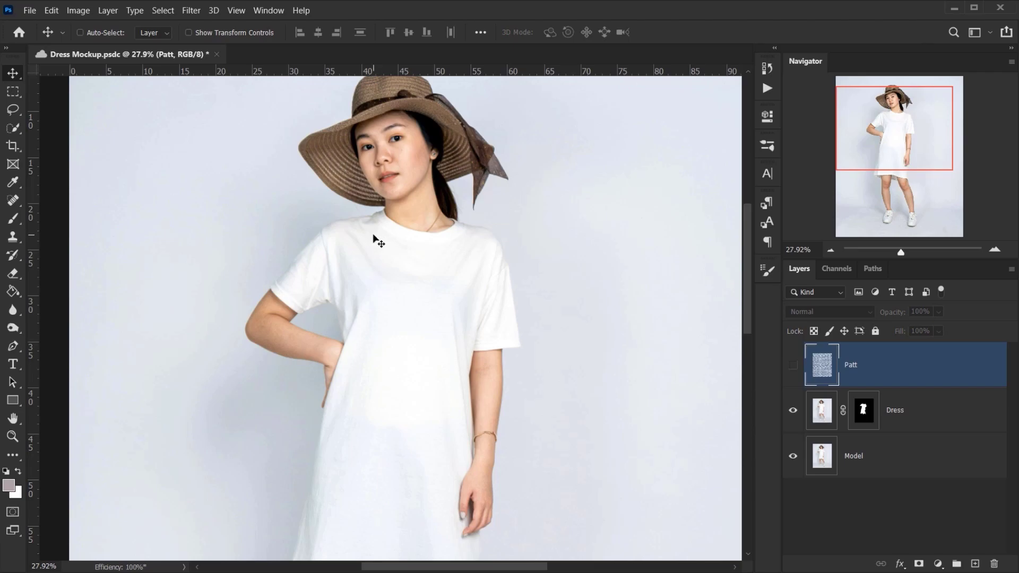
pyautogui.scroll(-1, 389, 236)
pyautogui.scroll(-2, 375, 271)
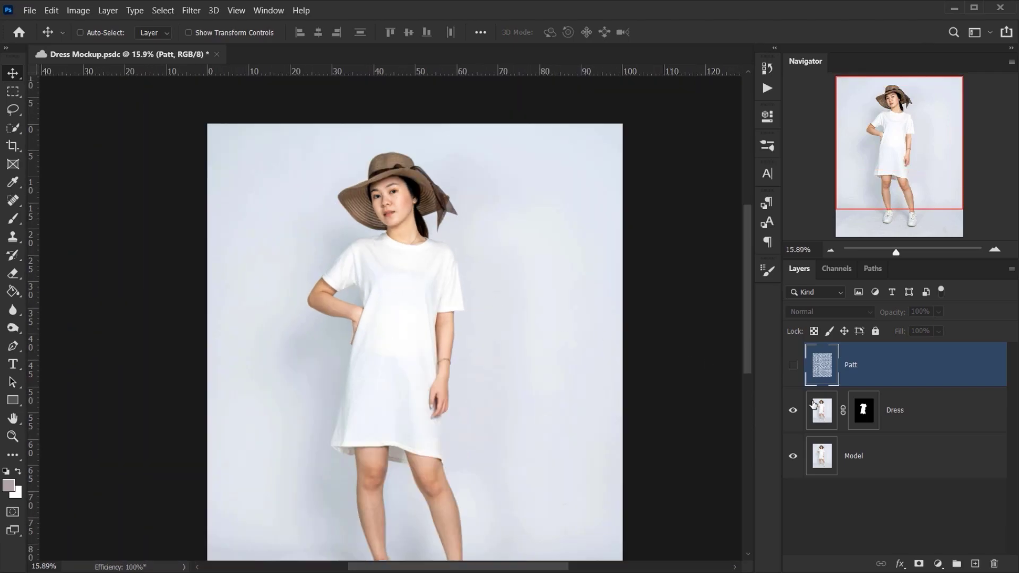
pyautogui.click(793, 364)
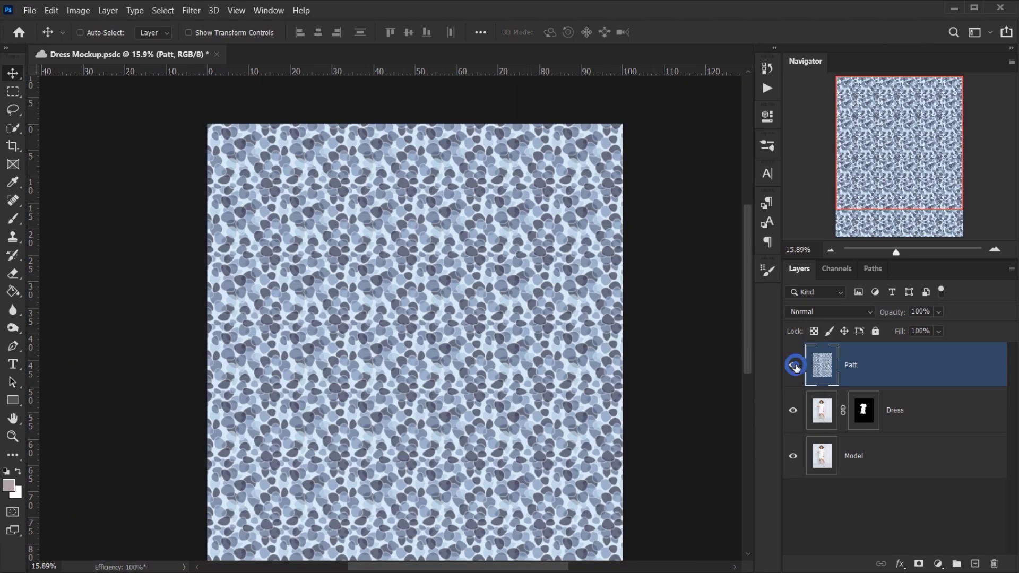
pyautogui.click(792, 364)
pyautogui.click(793, 364)
pyautogui.click(792, 364)
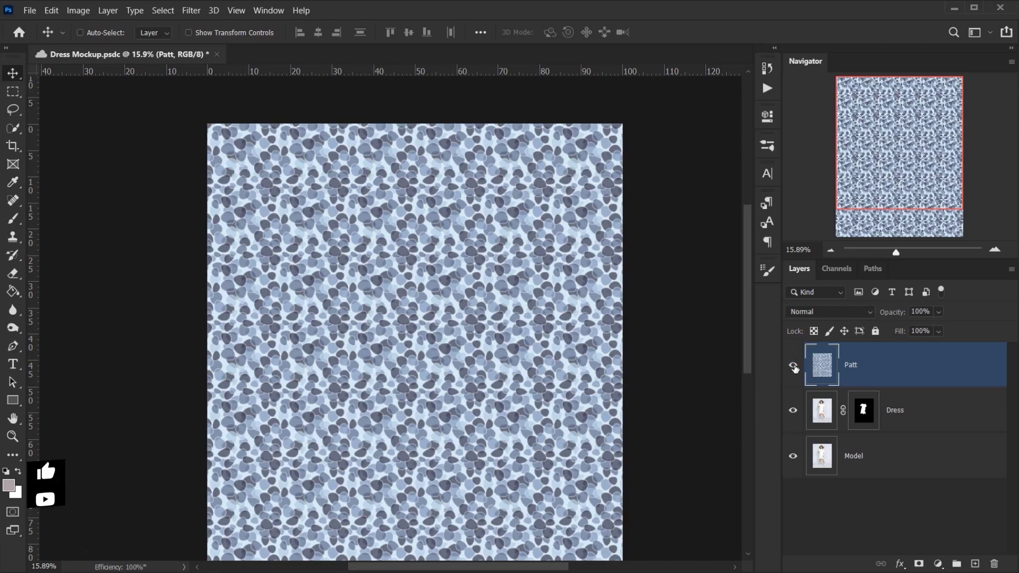
pyautogui.click(793, 365)
# Select the Dress layer and inspect its masked cutout with the Model layer temporarily hidden, then show Model again
pyautogui.click(909, 410)
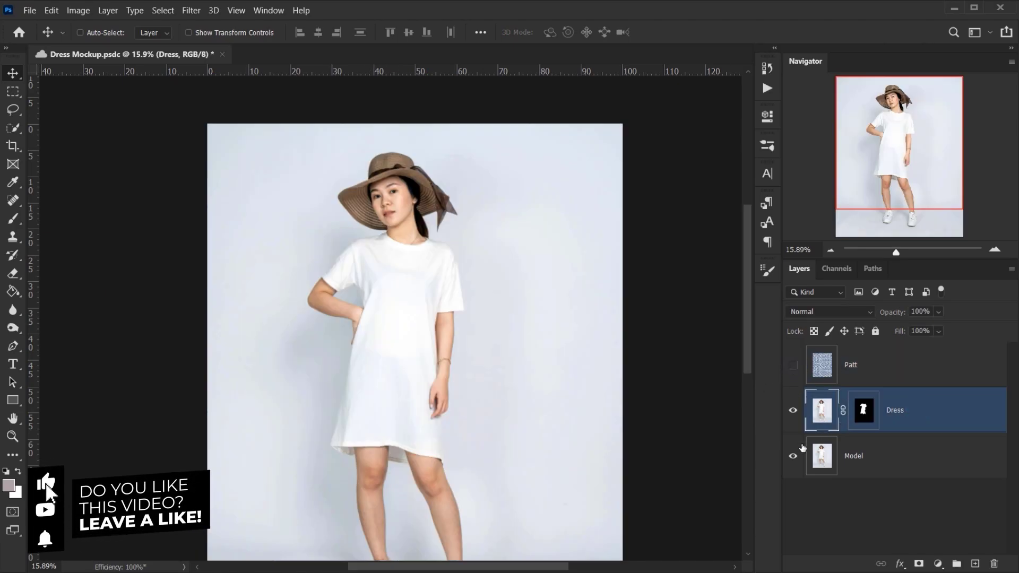
pyautogui.click(791, 451)
pyautogui.scroll(5, 443, 306)
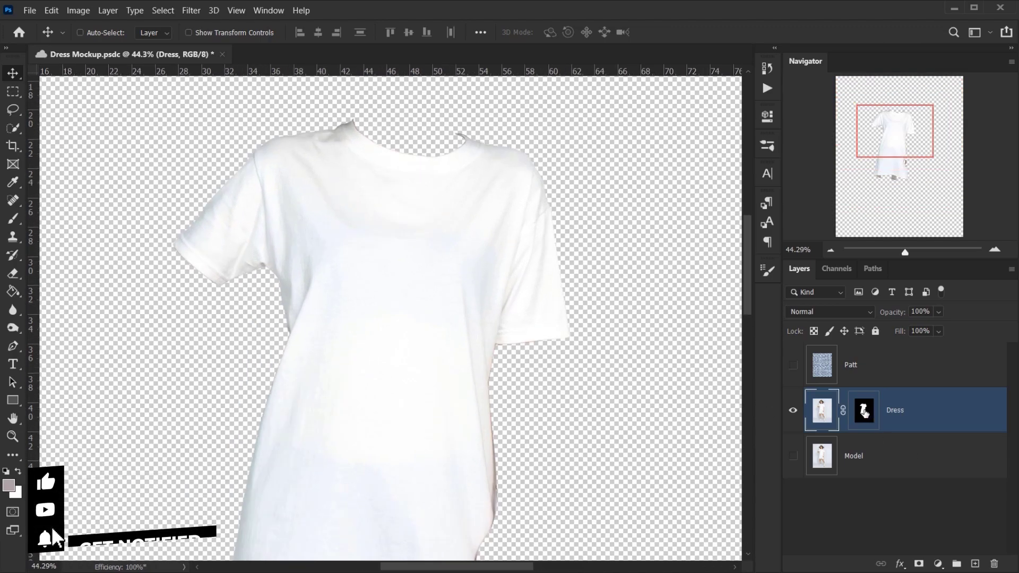
pyautogui.scroll(2, 227, 284)
pyautogui.scroll(-3, 227, 288)
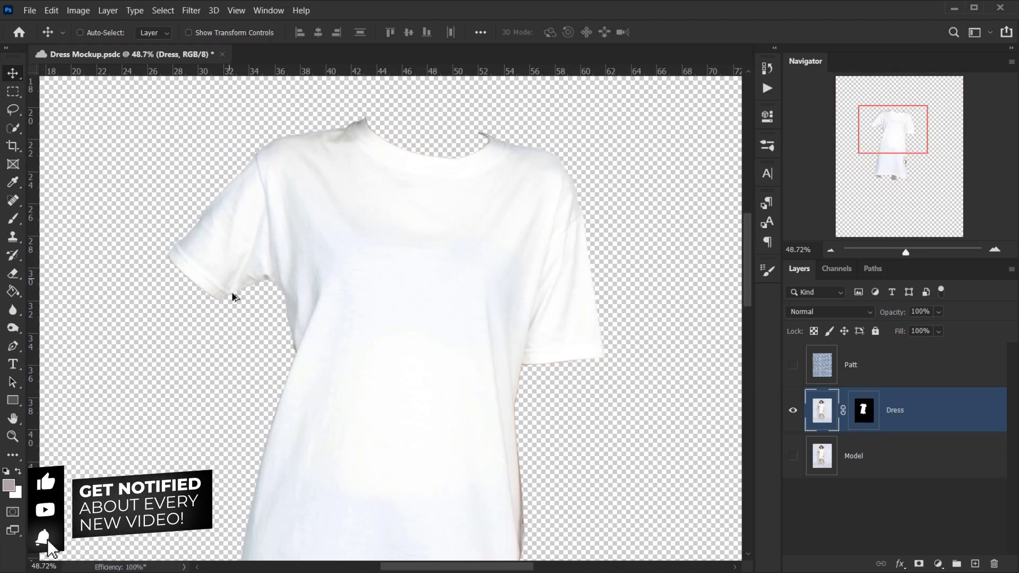
pyautogui.click(792, 455)
pyautogui.scroll(-1, 223, 371)
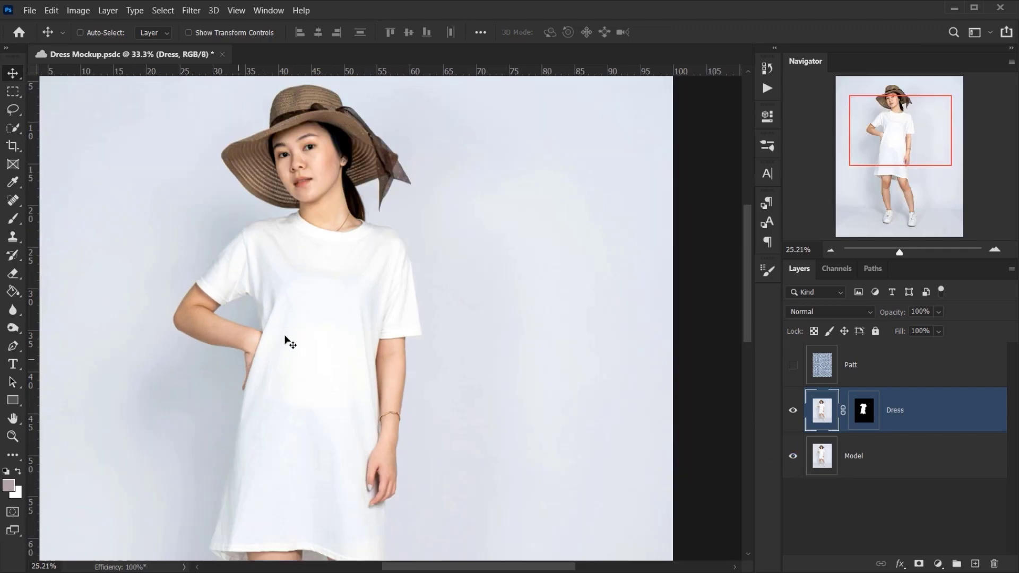
# Examine the white dress on the model both close up and in the full image
pyautogui.scroll(-2, 672, 177)
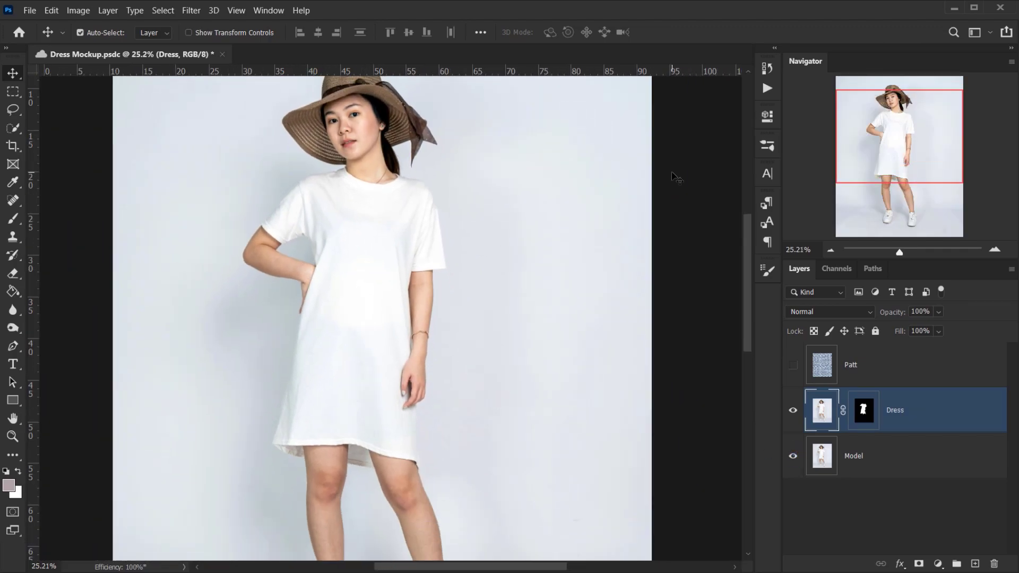
pyautogui.scroll(2, 374, 243)
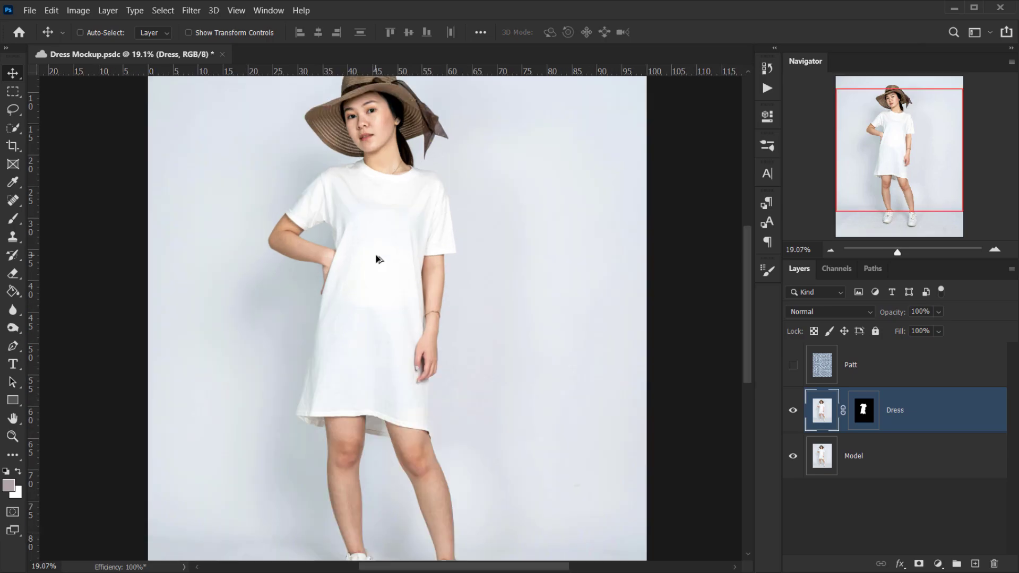
pyautogui.moveTo(368, 223); pyautogui.dragTo(397, 303)
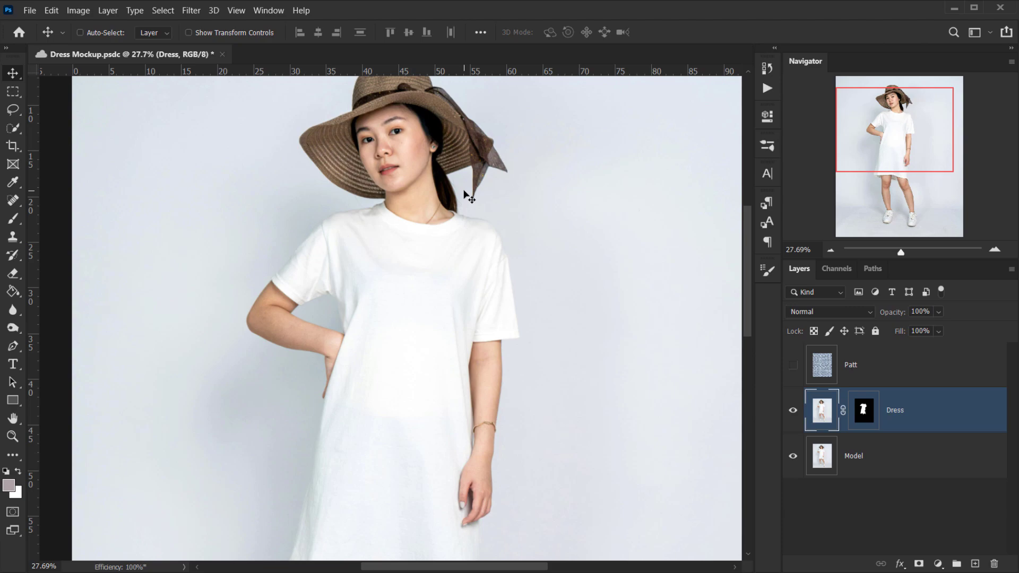
pyautogui.scroll(-2, 421, 302)
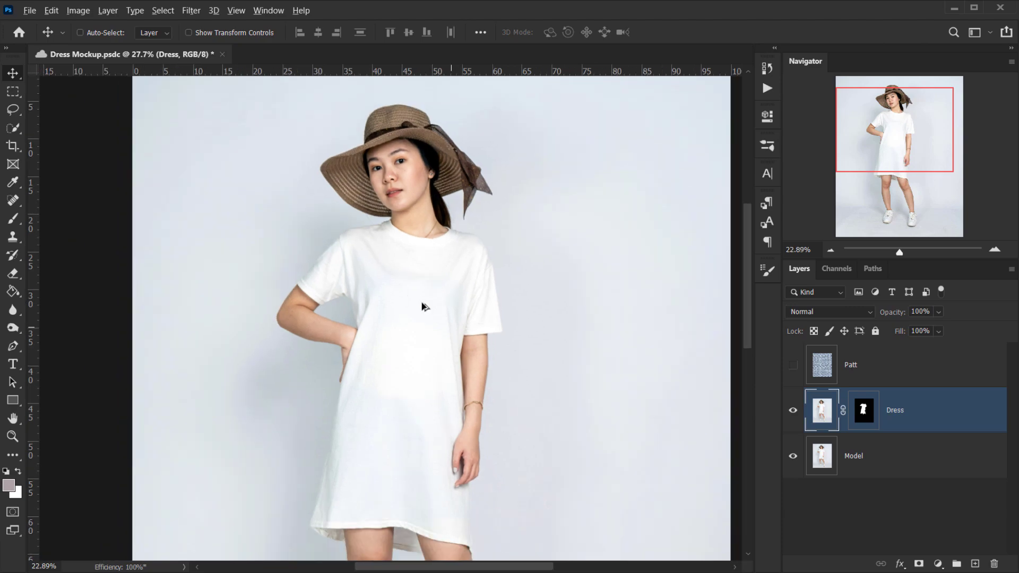
pyautogui.moveTo(374, 284); pyautogui.dragTo(371, 254)
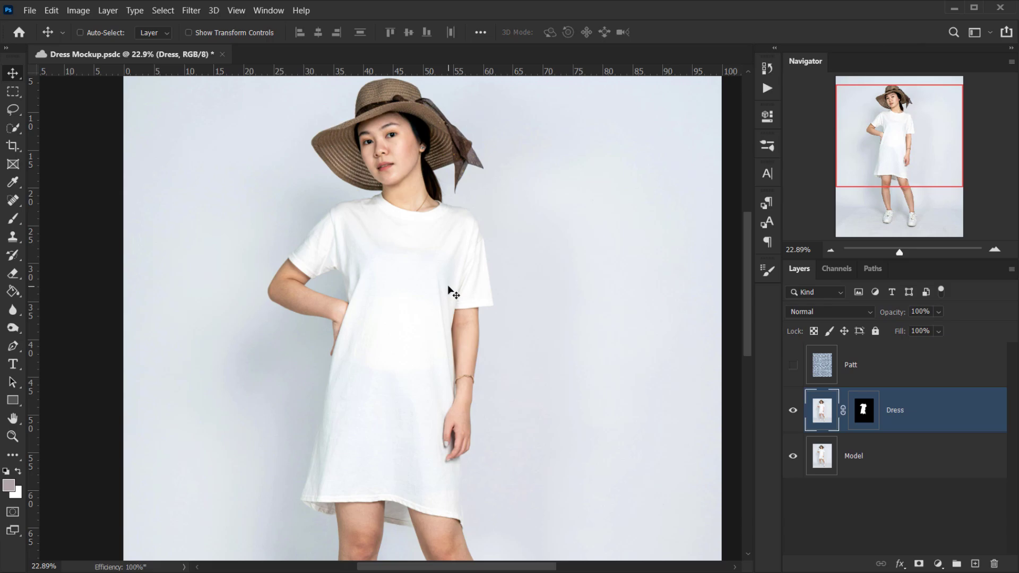
pyautogui.scroll(-2, 448, 291)
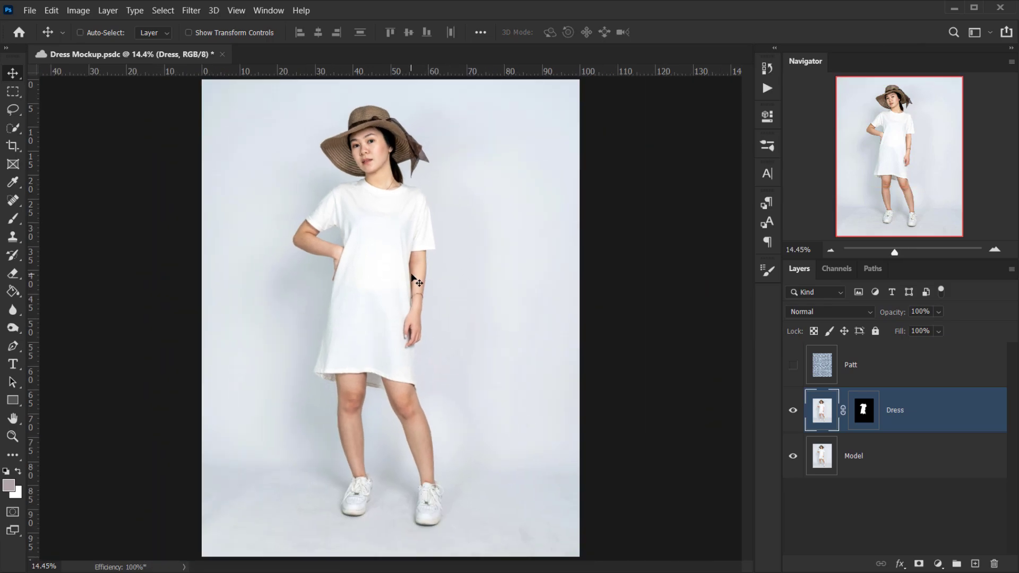
pyautogui.scroll(1, 370, 303)
pyautogui.scroll(1, 370, 303)
pyautogui.scroll(1, 395, 287)
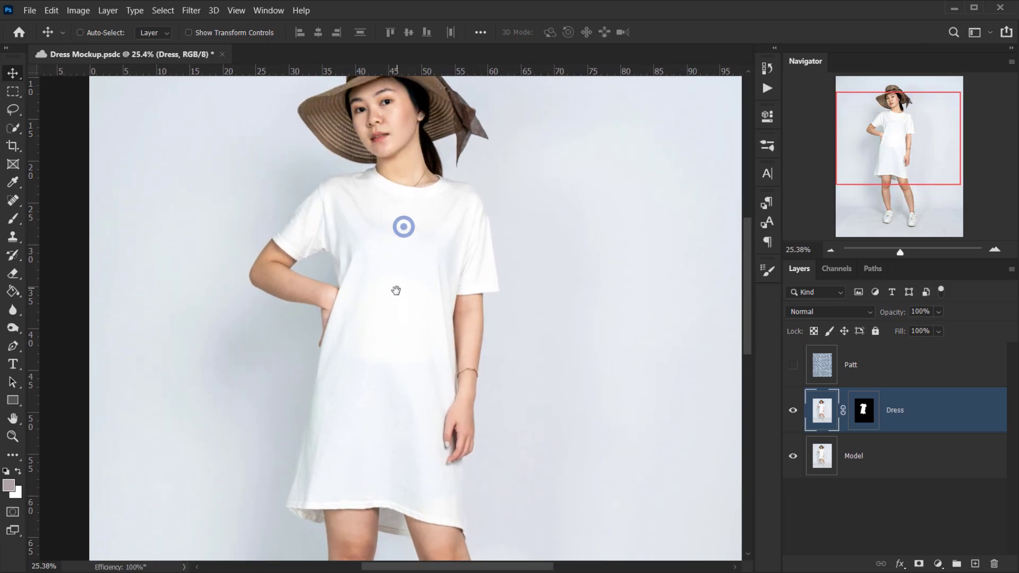
# Make the Patt layer visible and select it
pyautogui.click(793, 369)
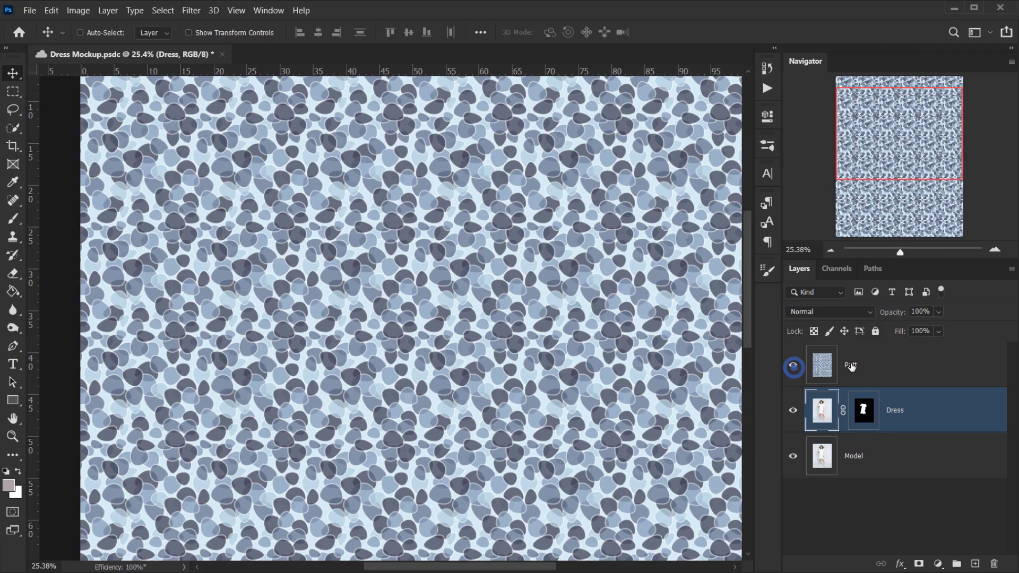
pyautogui.click(880, 364)
pyautogui.scroll(-2, 396, 310)
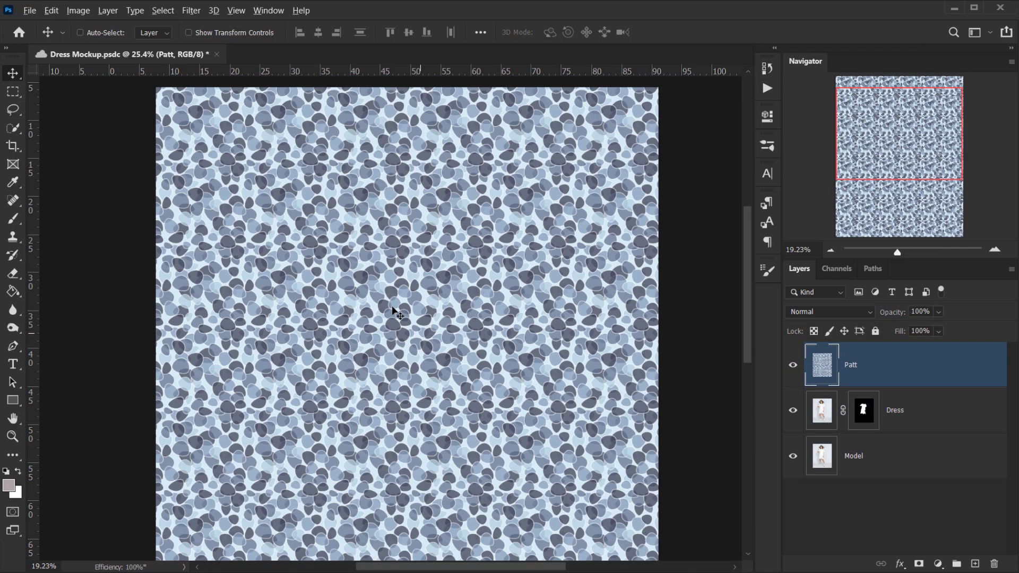
pyautogui.click(938, 410)
pyautogui.click(843, 366)
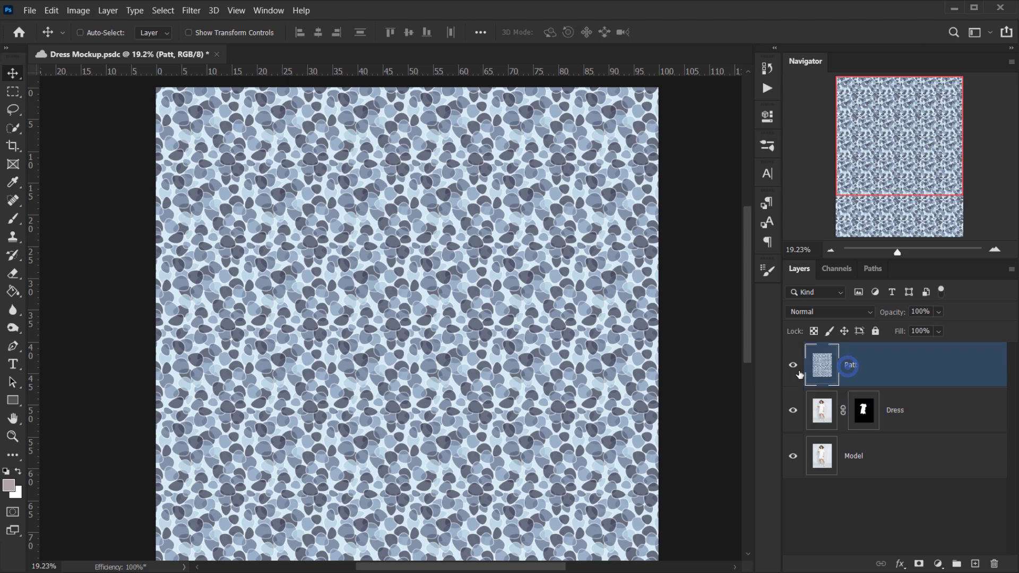
pyautogui.click(793, 366)
pyautogui.click(793, 366)
# Free Transform the Patt layer to about 48% scale and position it over the dress, with layer opacity at 41%
pyautogui.hotkey('ctrl', 't')
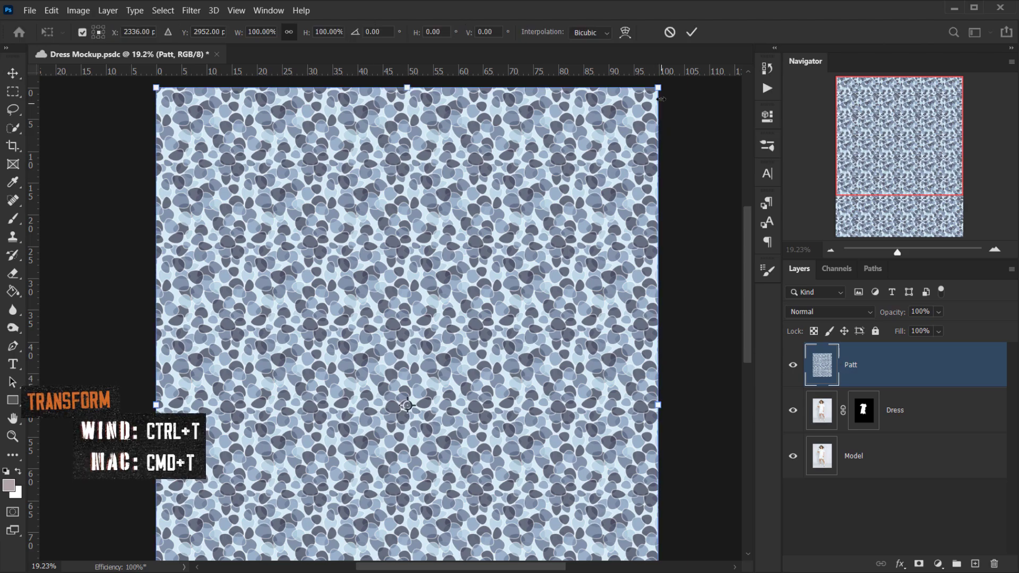
pyautogui.moveTo(659, 90); pyautogui.dragTo(473, 297)
pyautogui.moveTo(402, 383); pyautogui.dragTo(462, 161)
pyautogui.moveTo(380, 532); pyautogui.dragTo(382, 425)
pyautogui.moveTo(400, 266); pyautogui.dragTo(405, 360)
pyautogui.moveTo(885, 312); pyautogui.dragTo(854, 313)
pyautogui.moveTo(476, 327); pyautogui.dragTo(482, 321)
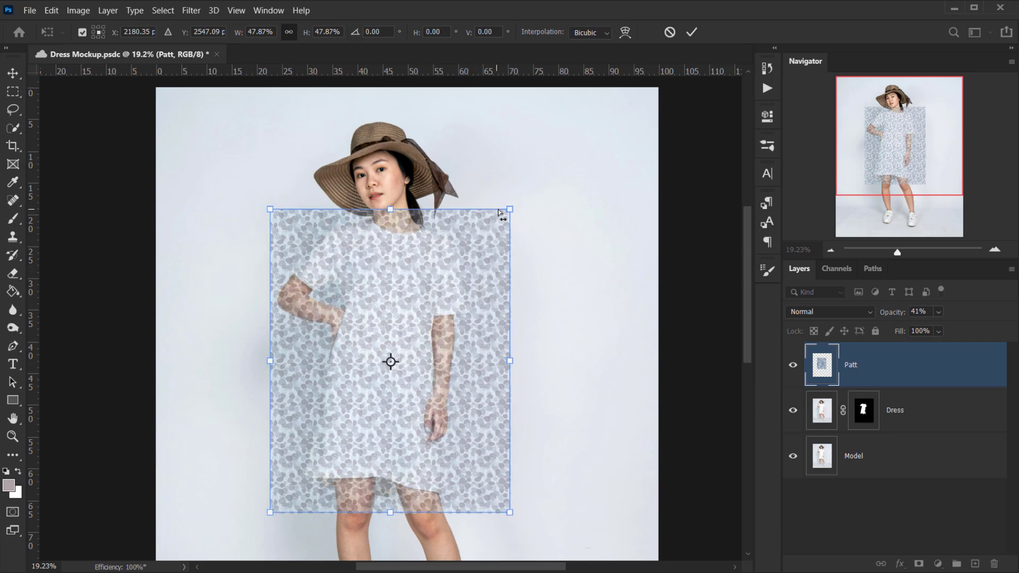
# Apply a perspective transform to the pattern, narrowing its upper edge and widening its lower edge to follow the dress's flare
pyautogui.moveTo(511, 210); pyautogui.dragTo(489, 211)
pyautogui.moveTo(271, 209); pyautogui.dragTo(294, 212)
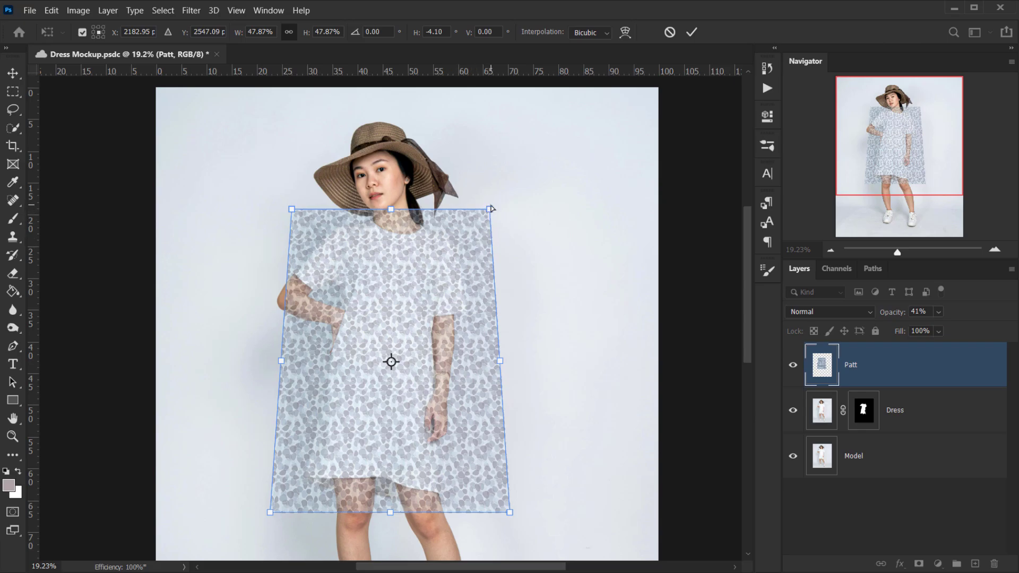
pyautogui.moveTo(270, 512); pyautogui.dragTo(260, 513)
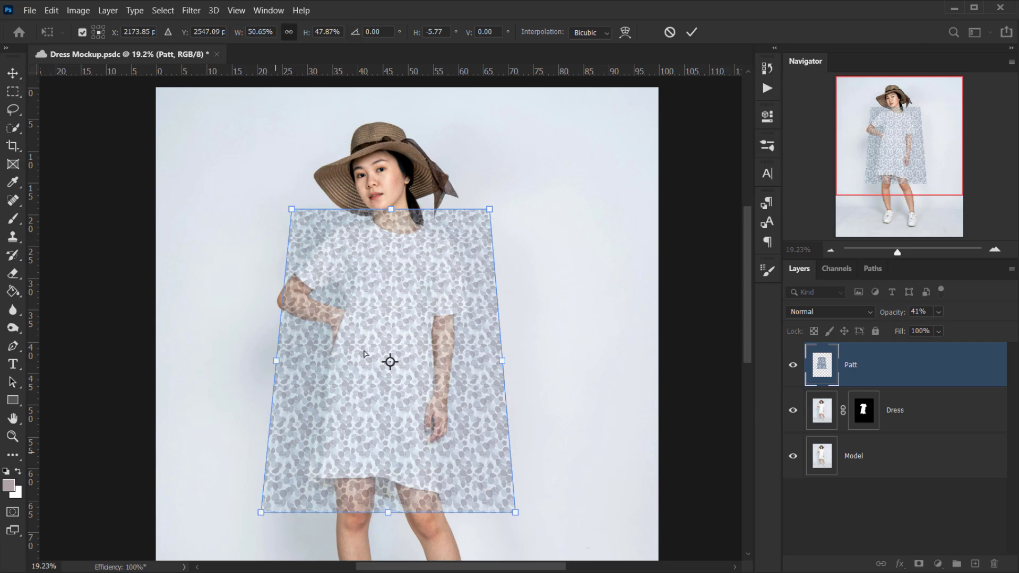
pyautogui.moveTo(292, 209); pyautogui.dragTo(302, 211)
pyautogui.moveTo(489, 209); pyautogui.dragTo(479, 214)
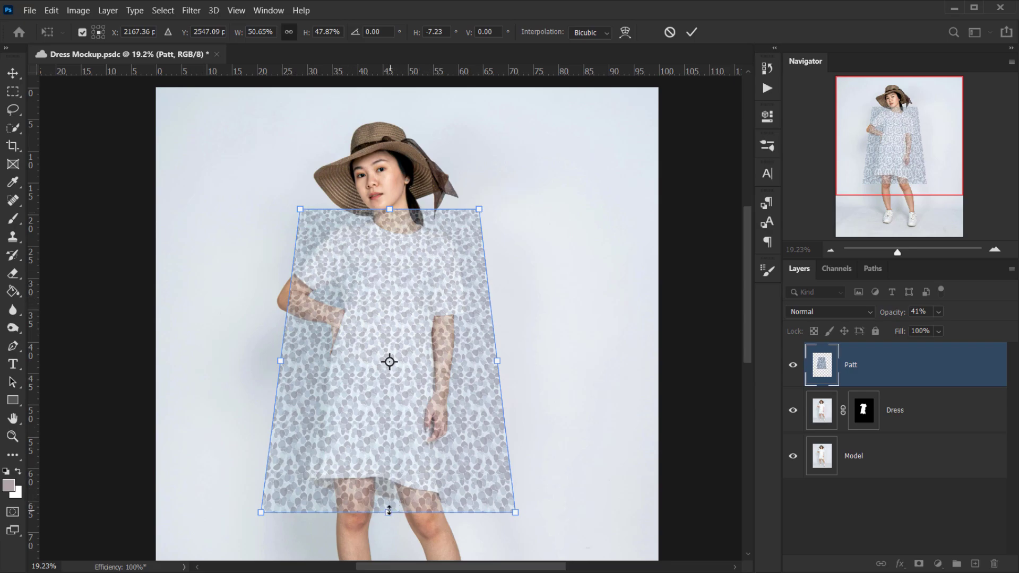
pyautogui.moveTo(388, 512); pyautogui.dragTo(387, 497)
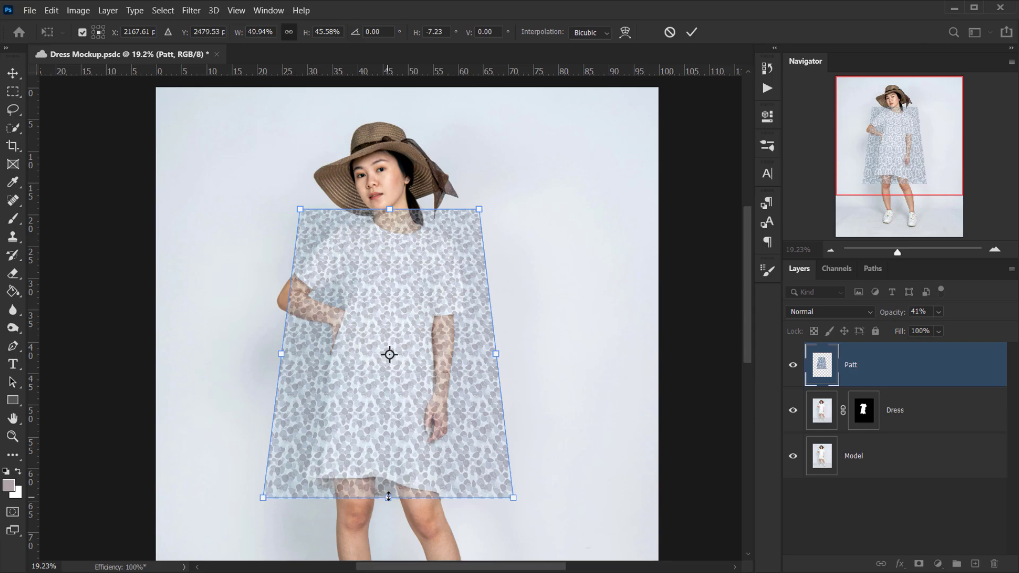
pyautogui.hotkey('ctrl', 'z')
pyautogui.click(698, 35)
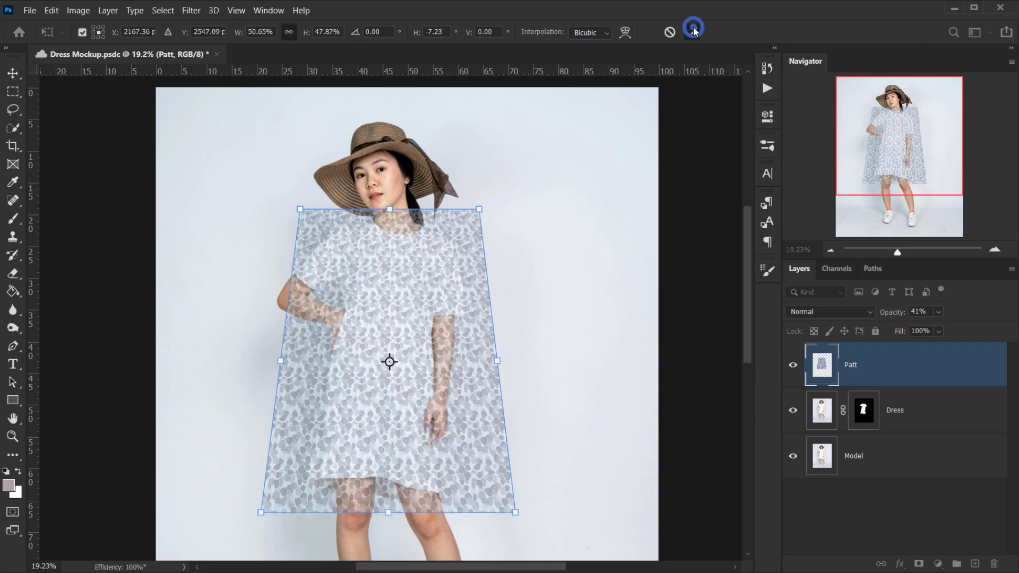
# Set the Patt layer's opacity to 100% and convert the layer to a Smart Object
pyautogui.scroll(1, 701, 154)
pyautogui.scroll(-1, 491, 341)
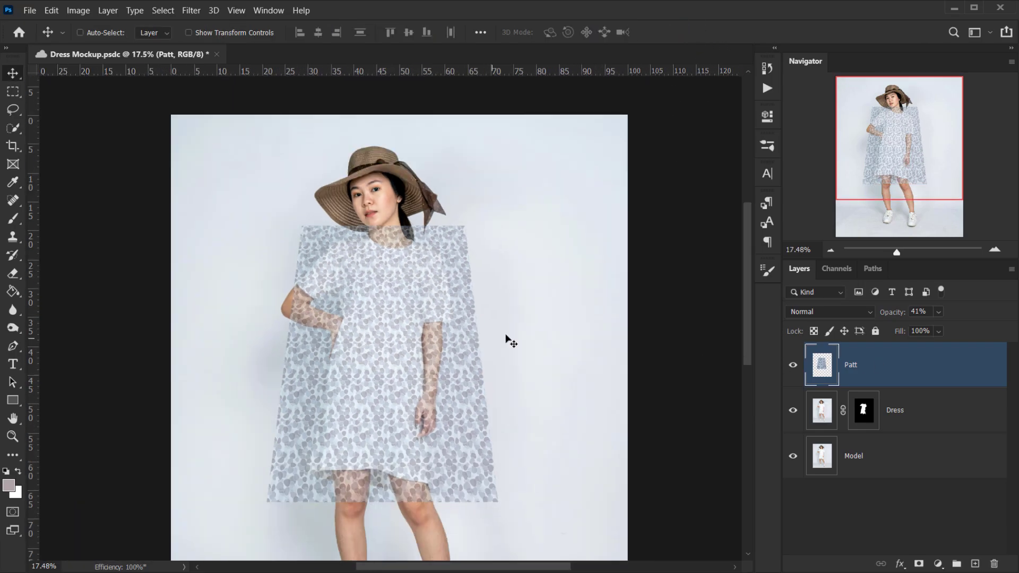
pyautogui.moveTo(887, 313); pyautogui.dragTo(1001, 307)
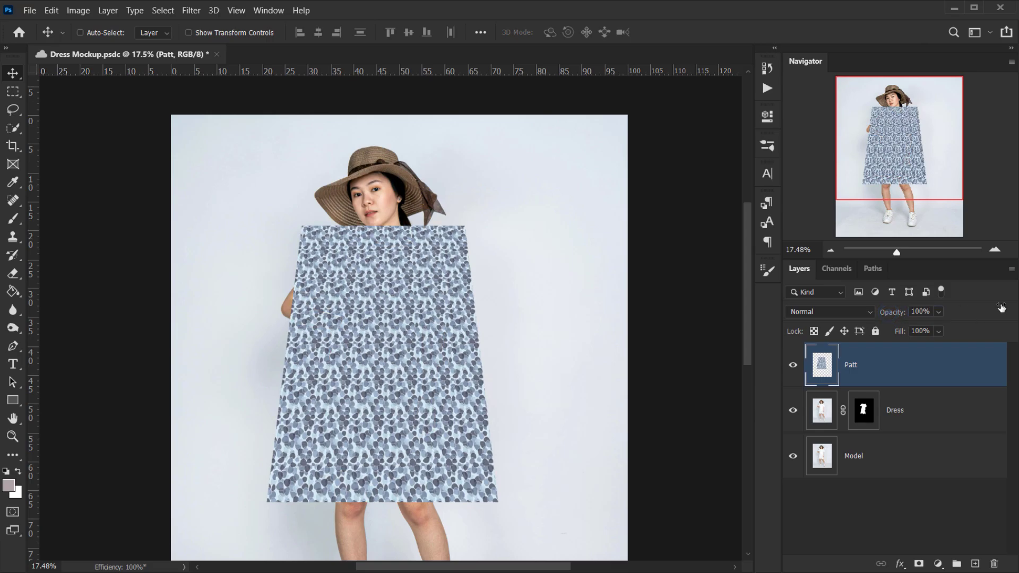
pyautogui.rightClick(897, 364)
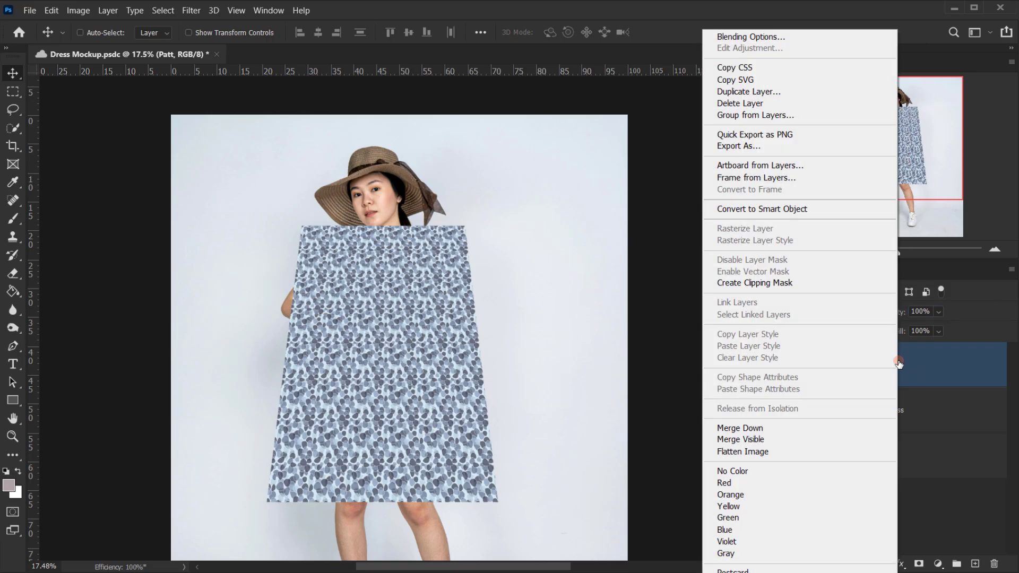
pyautogui.click(775, 210)
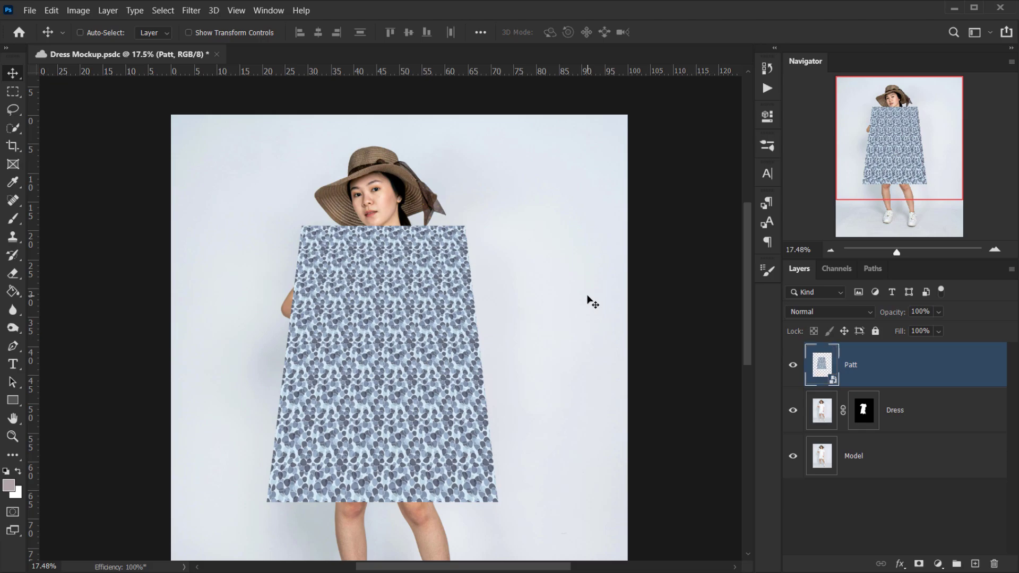
# Clip the Patt layer to the Dress layer with a clipping mask
pyautogui.hotkey('ctrl', '0')
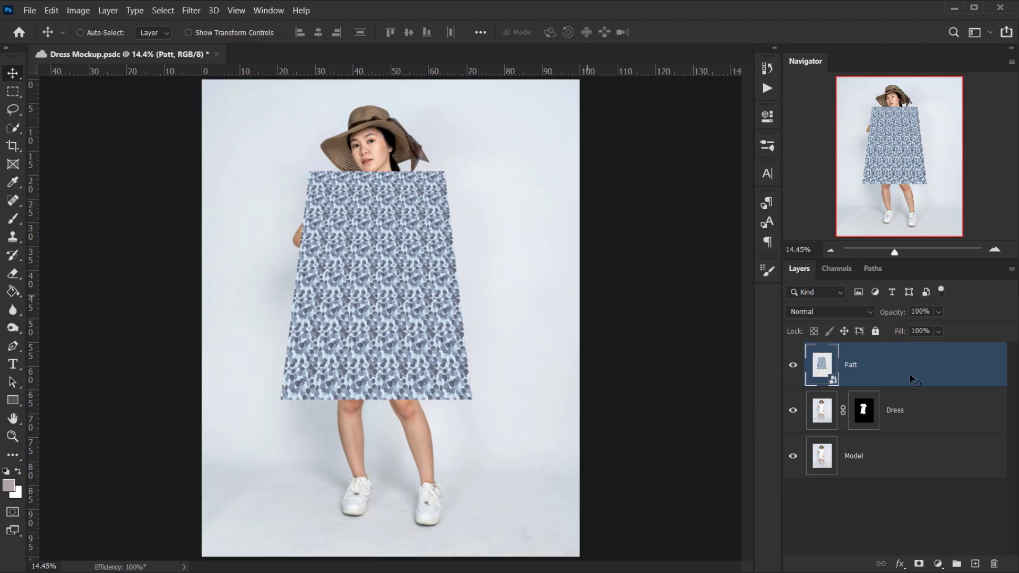
pyautogui.rightClick(883, 364)
pyautogui.click(744, 315)
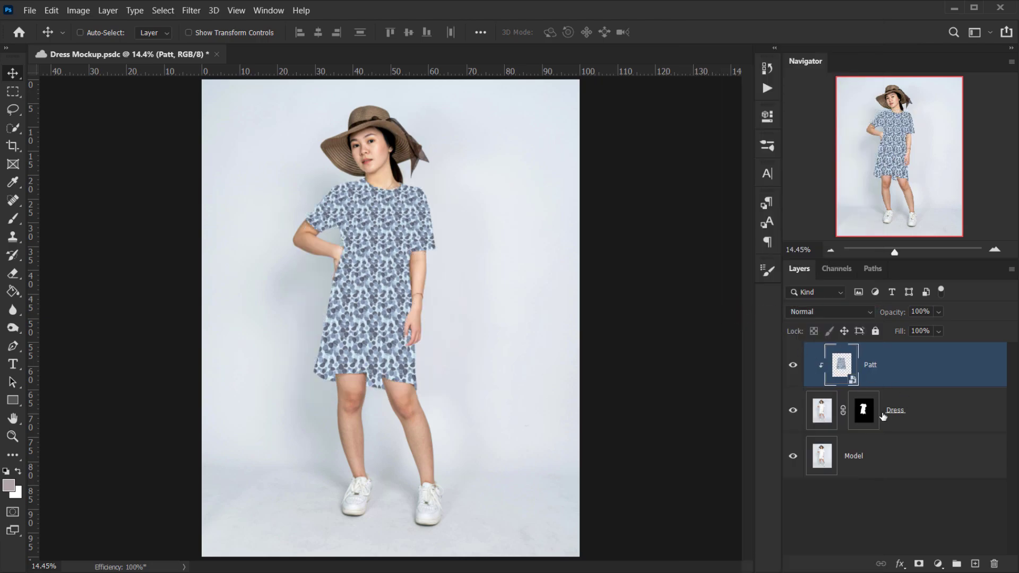
# Examine the clipped pattern up close on the dress's sleeves, neckline and body
pyautogui.scroll(2, 434, 372)
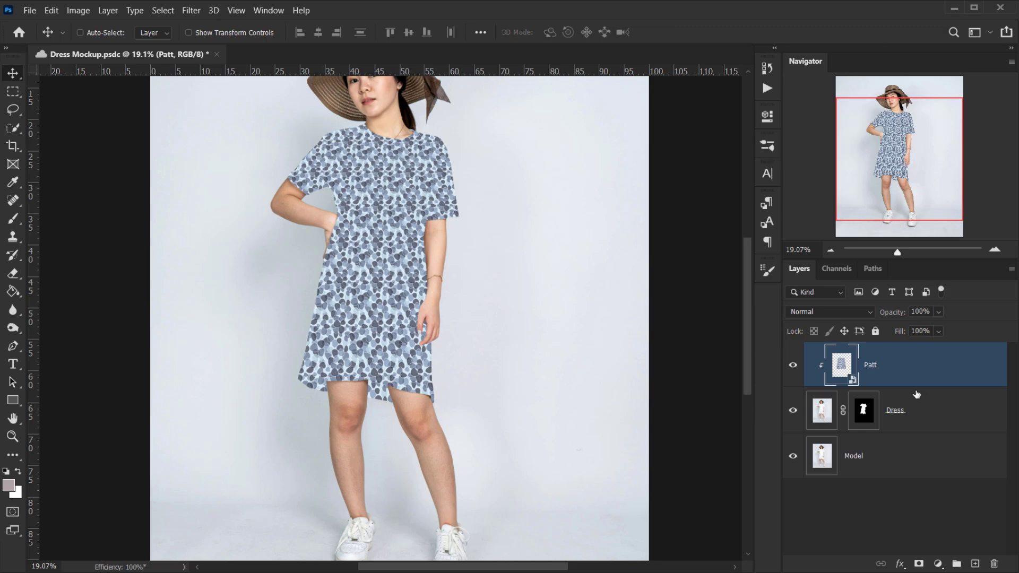
pyautogui.scroll(4, 375, 239)
pyautogui.moveTo(375, 205); pyautogui.dragTo(397, 294)
pyautogui.scroll(1, 398, 293)
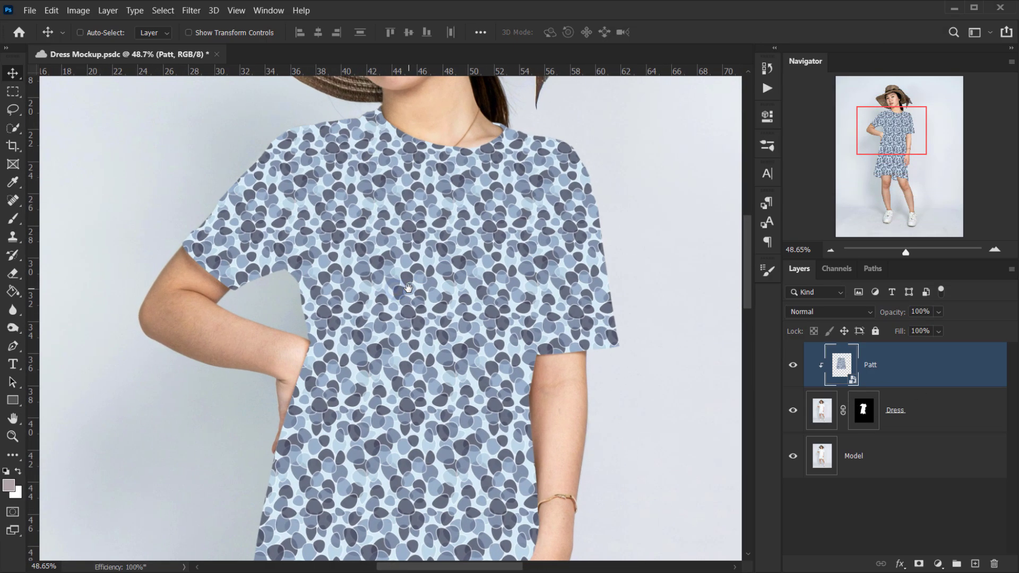
pyautogui.scroll(-2, 324, 309)
pyautogui.press('h')
pyautogui.moveTo(325, 310); pyautogui.dragTo(366, 320)
pyautogui.moveTo(429, 311); pyautogui.dragTo(420, 347)
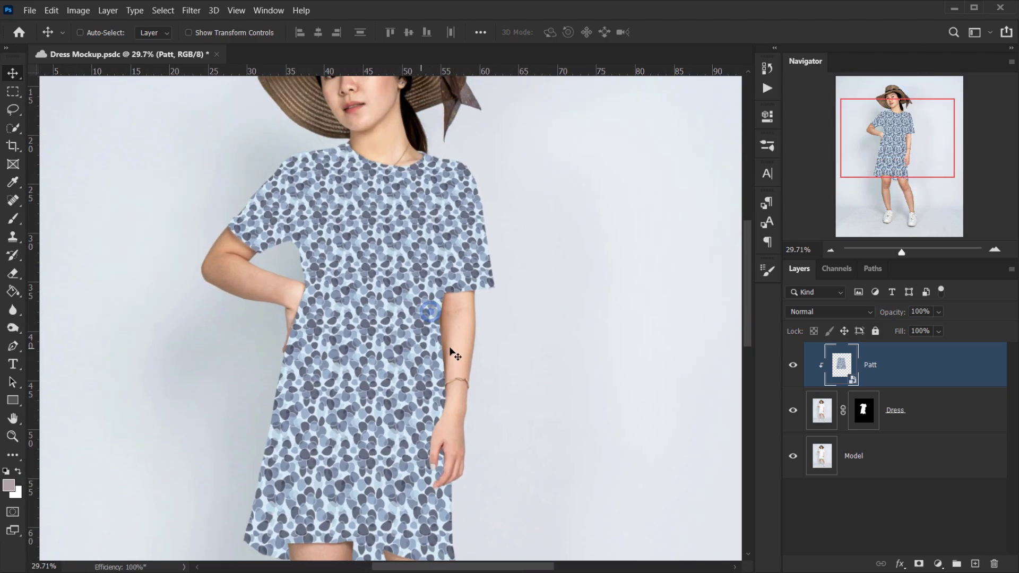
# Set the Patt layer's blend mode to Multiply and check the dress's folds and hem
pyautogui.click(819, 313)
pyautogui.click(820, 304)
pyautogui.scroll(2, 391, 387)
pyautogui.scroll(2, 409, 469)
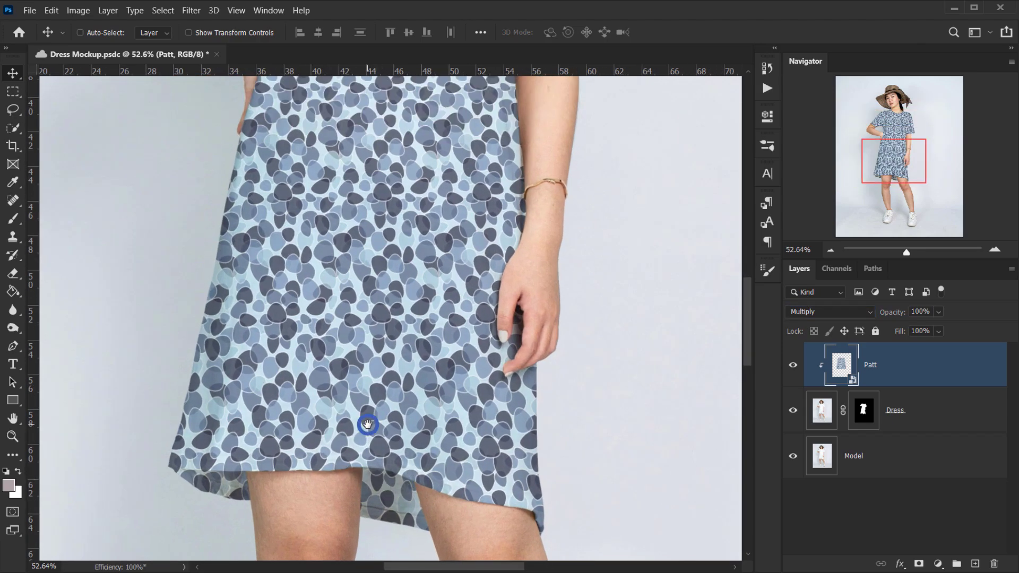
pyautogui.scroll(2, 364, 423)
pyautogui.scroll(-2, 286, 463)
pyautogui.scroll(-3, 287, 463)
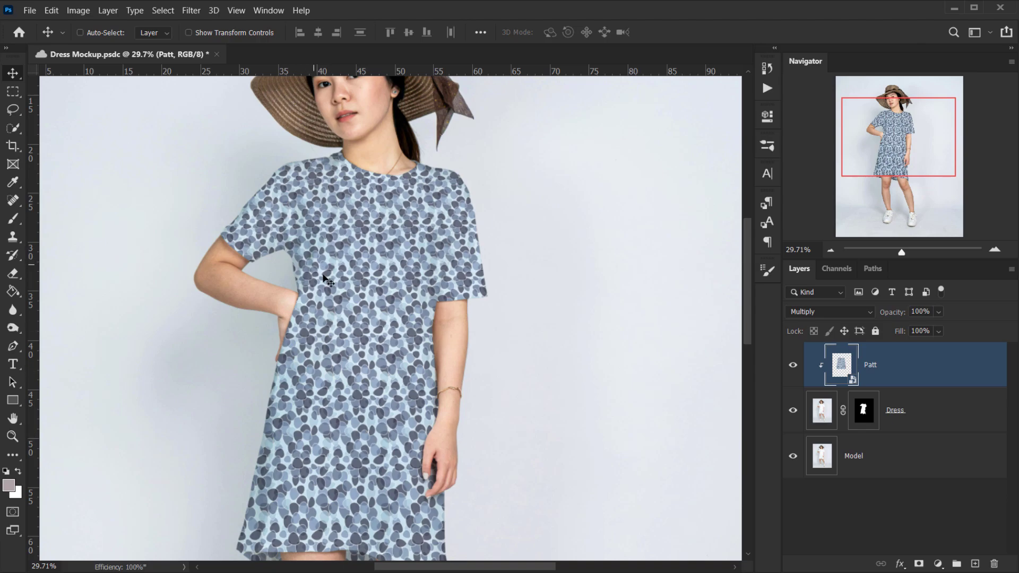
pyautogui.scroll(-1, 336, 290)
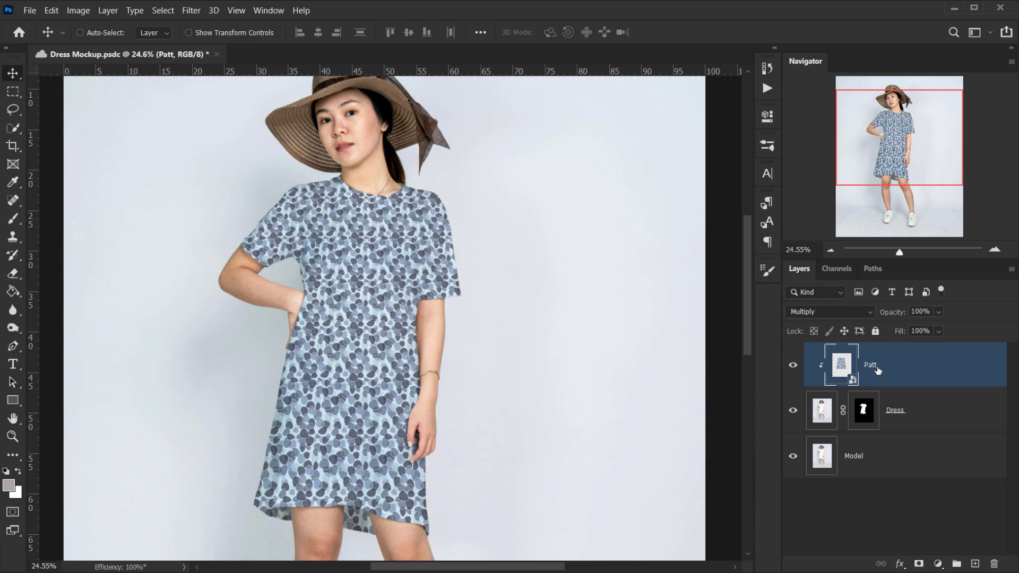
# In the Patt layer's blending options, split the Underlying Layer shadow limit to 0 / 120 and compare with the preview off
pyautogui.click(899, 564)
pyautogui.click(935, 432)
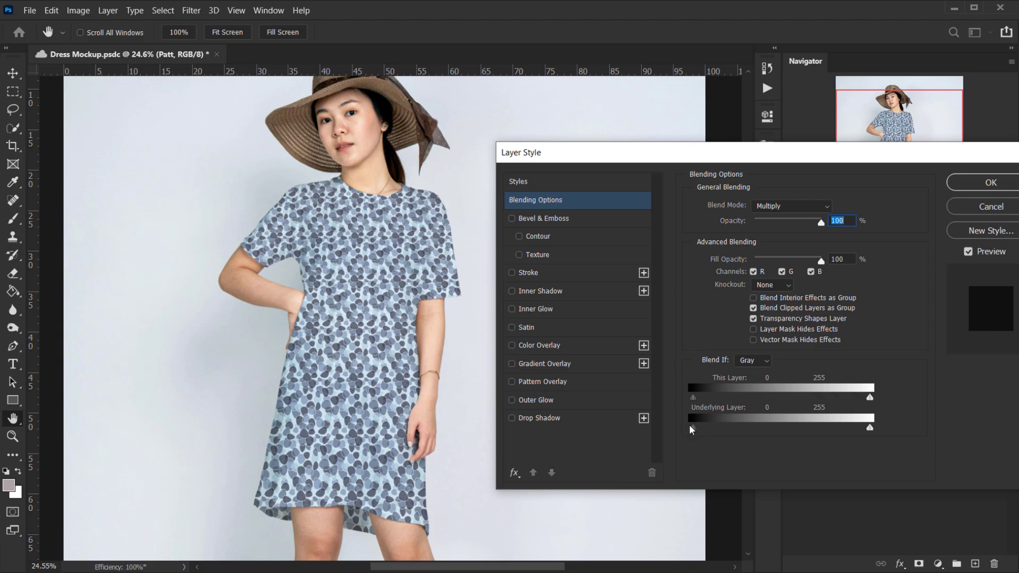
pyautogui.press('alt')
pyautogui.moveTo(693, 428); pyautogui.dragTo(778, 425)
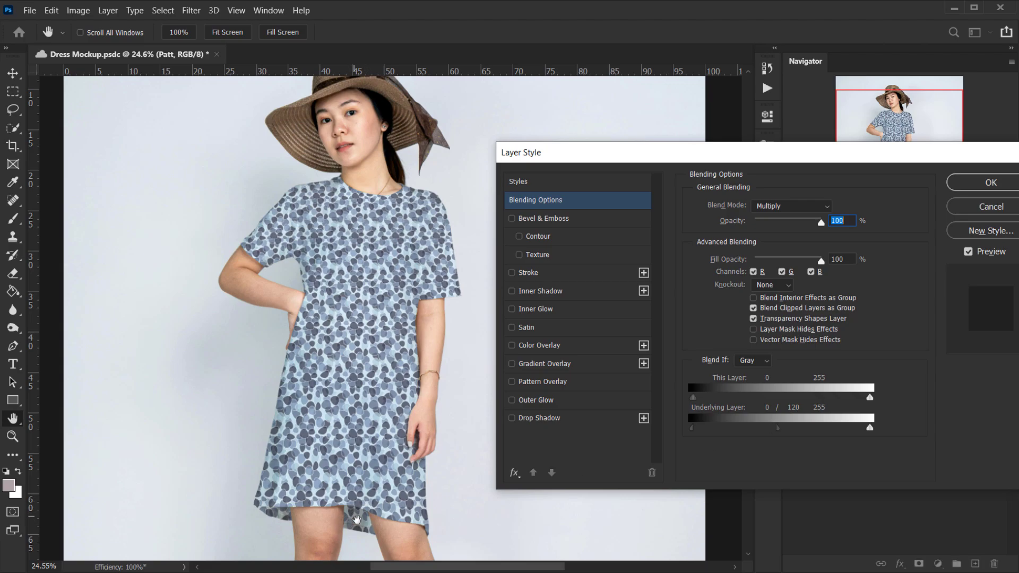
pyautogui.click(967, 252)
pyautogui.click(969, 251)
pyautogui.click(968, 251)
# Split the Underlying Layer highlight limit to 230 / 255 and apply the blending options
pyautogui.press('alt')
pyautogui.moveTo(871, 431); pyautogui.dragTo(853, 428)
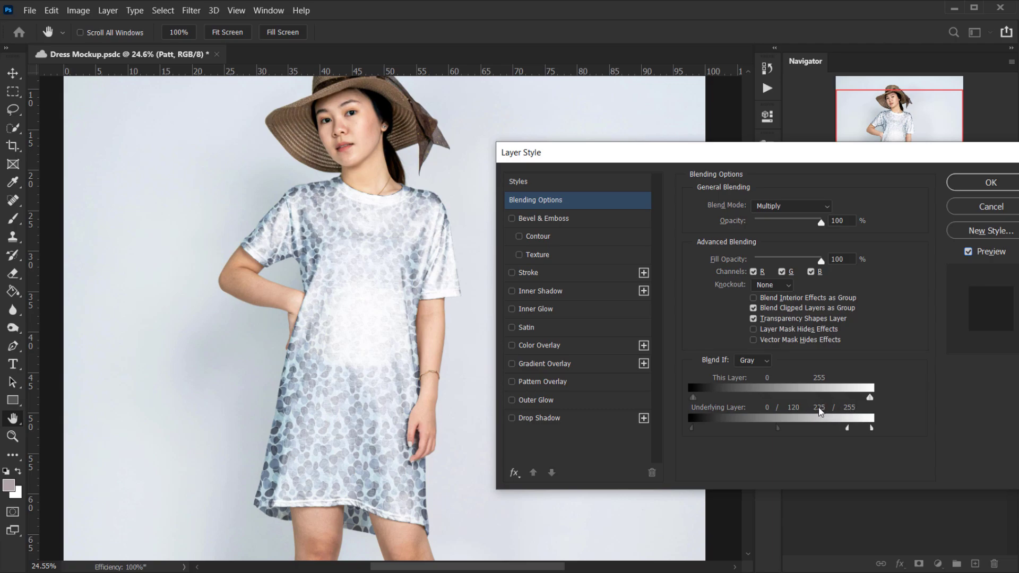
pyautogui.moveTo(848, 428); pyautogui.dragTo(850, 428)
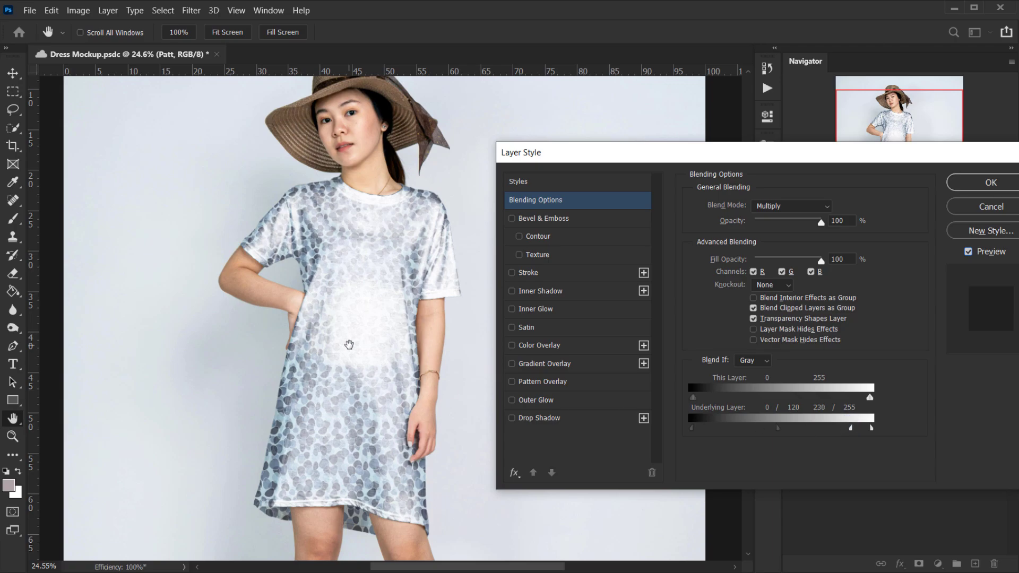
pyautogui.click(1010, 183)
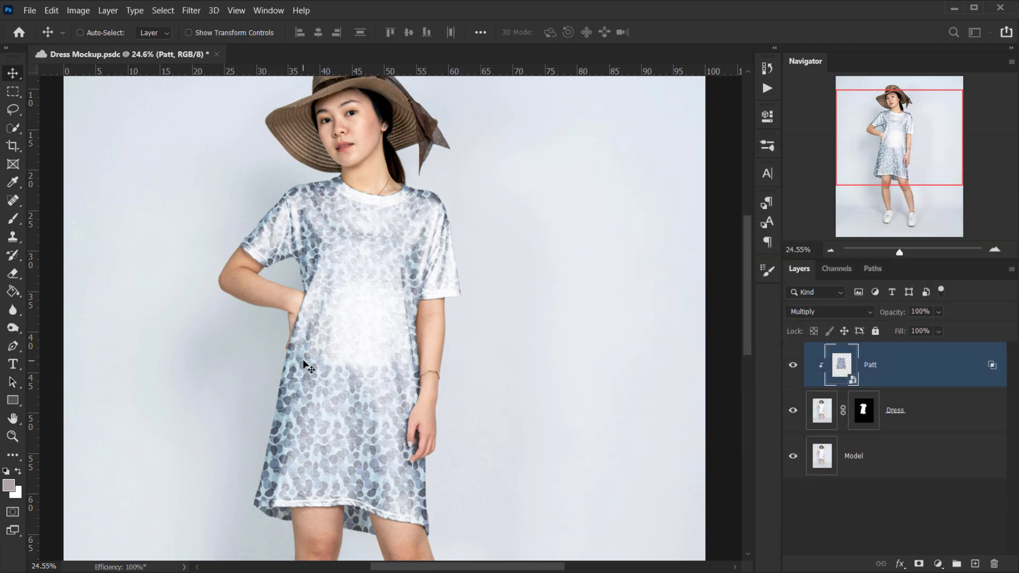
# Add an Exposure adjustment layer clipped to the Dress layer, directly above it
pyautogui.scroll(-2, 309, 365)
pyautogui.scroll(4, 330, 341)
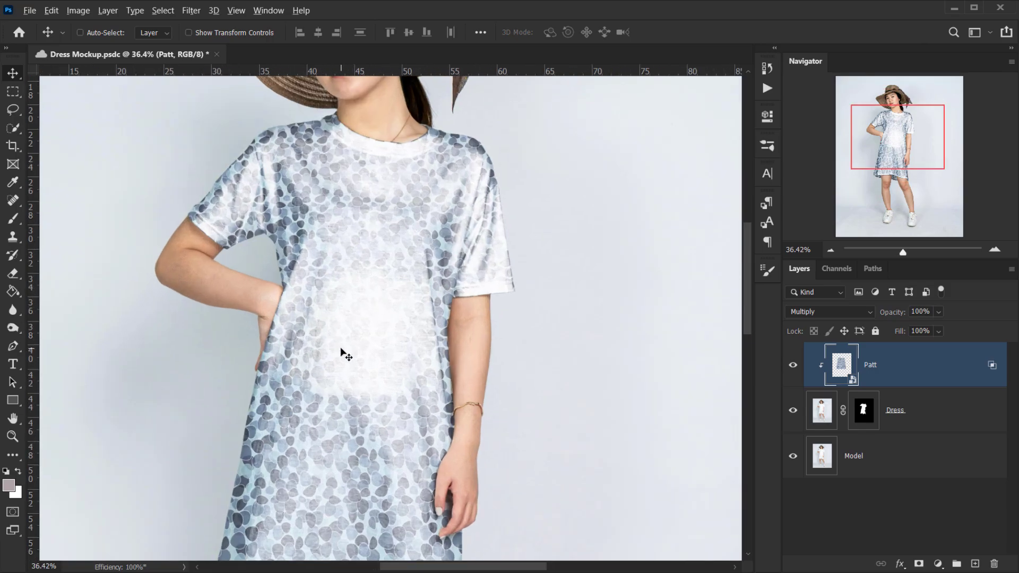
pyautogui.scroll(-2, 341, 352)
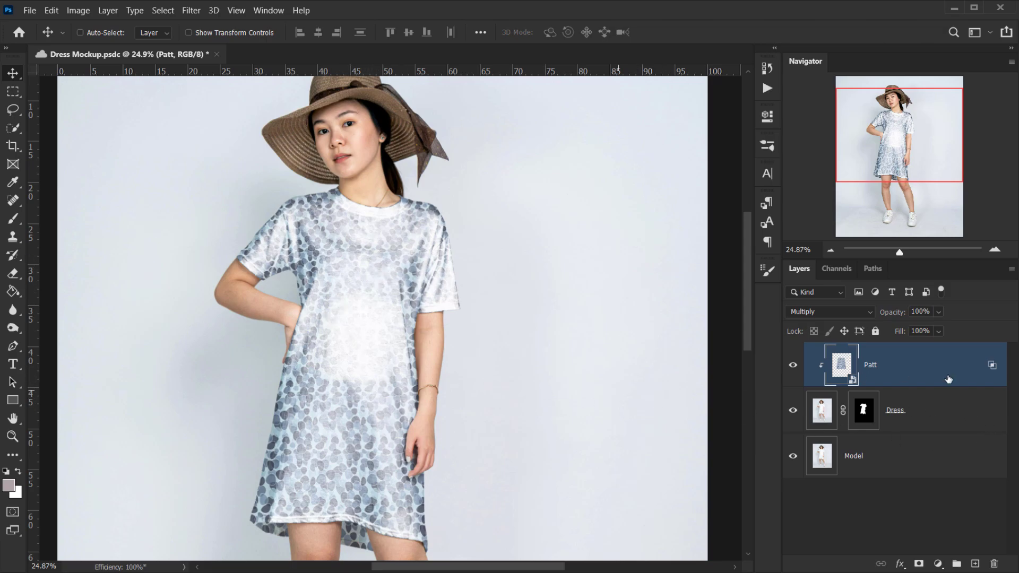
pyautogui.scroll(2, 318, 345)
pyautogui.scroll(-2, 319, 344)
pyautogui.click(913, 412)
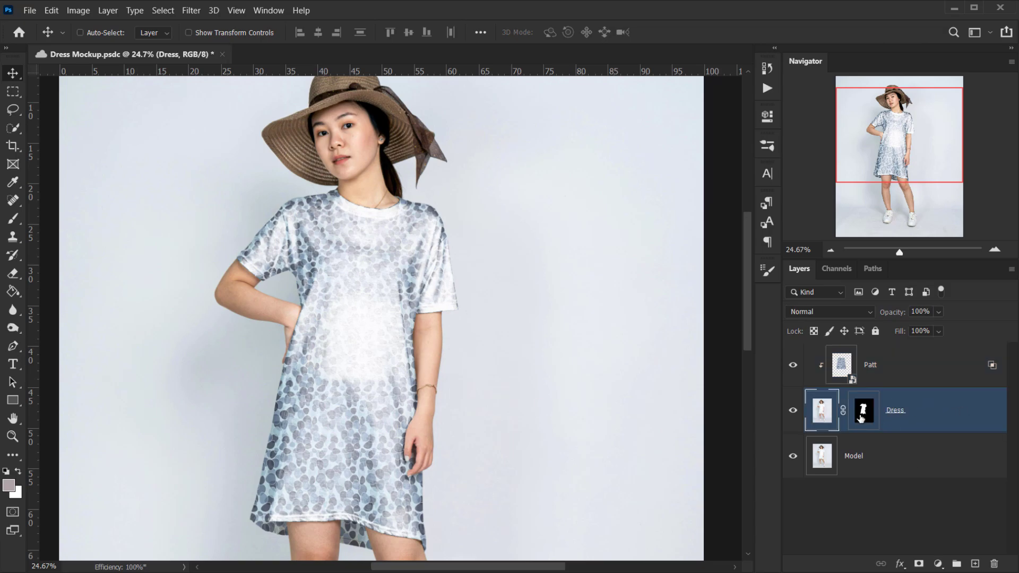
pyautogui.click(938, 564)
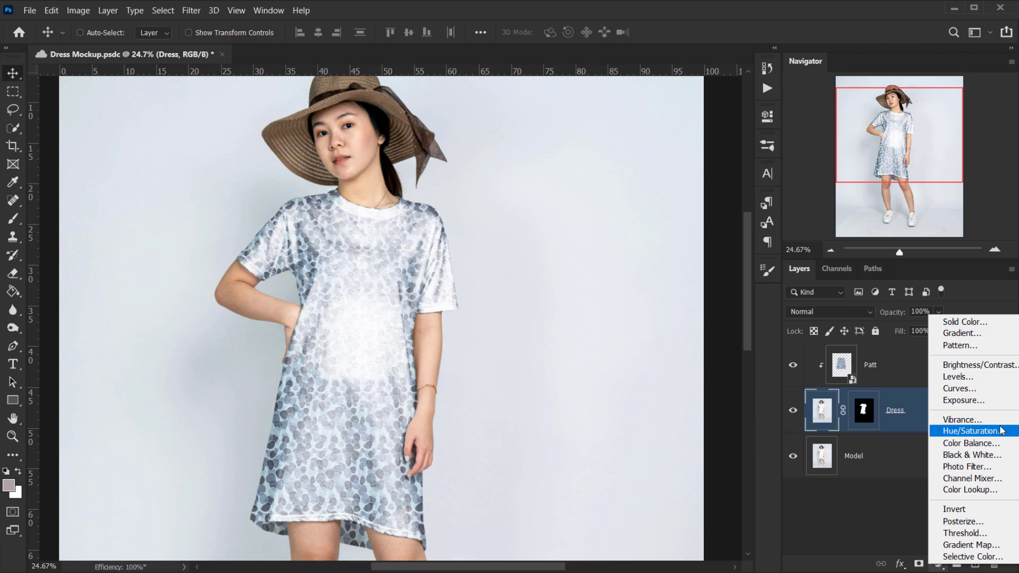
pyautogui.click(983, 400)
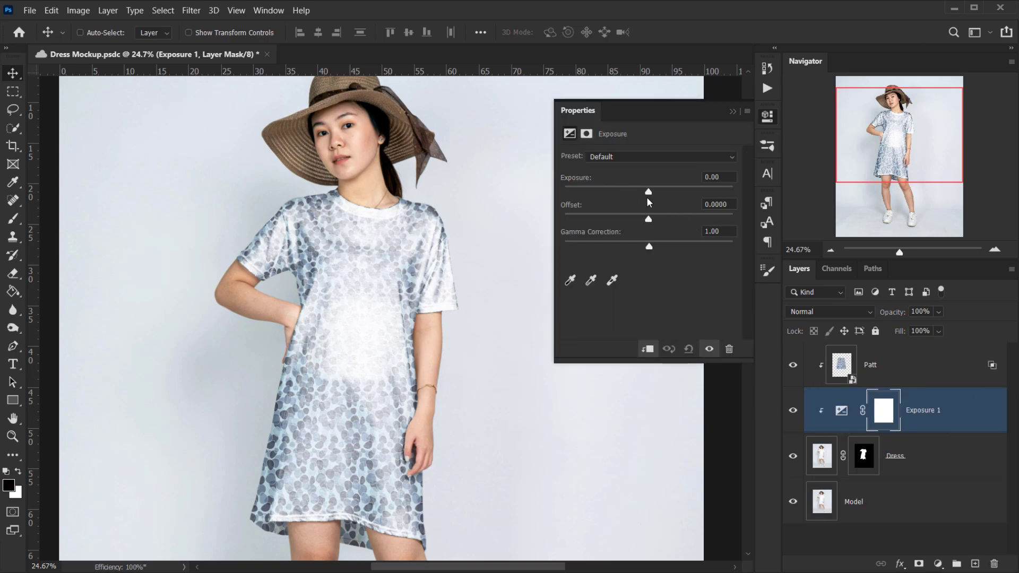
# Set the adjustment's Exposure to -0.11 and compare the dress with the adjustment hidden and shown
pyautogui.moveTo(647, 192); pyautogui.dragTo(648, 196)
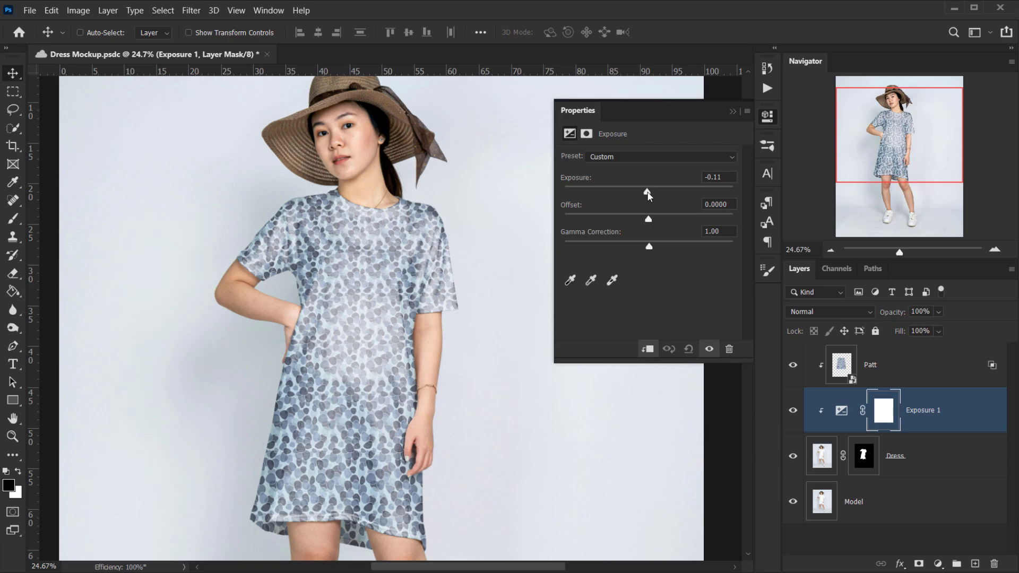
pyautogui.click(718, 177)
pyautogui.click(732, 110)
pyautogui.click(792, 411)
pyautogui.click(792, 411)
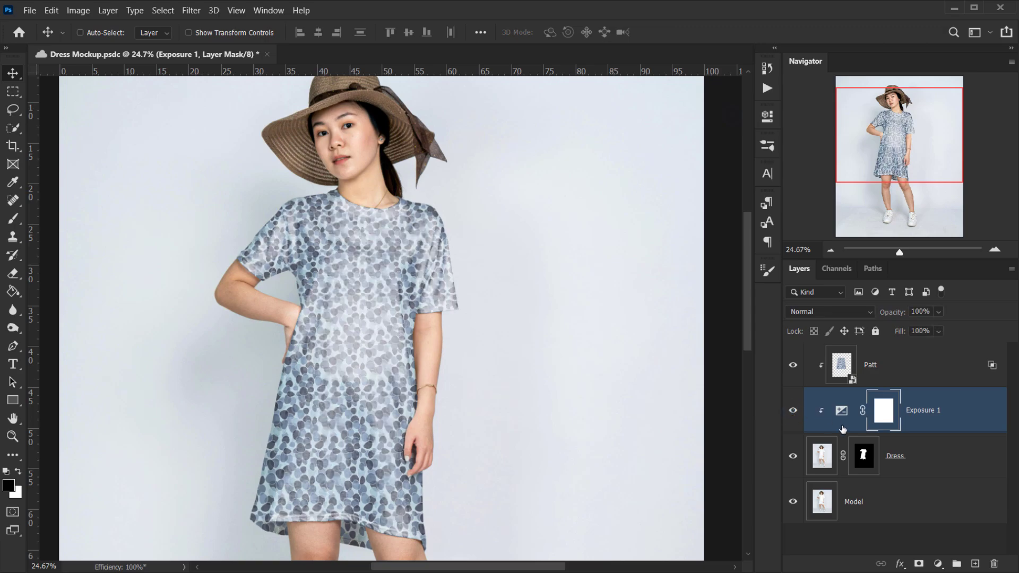
# Set the Exposure 1 layer's blend mode to Multiply and its opacity to 50%
pyautogui.click(817, 313)
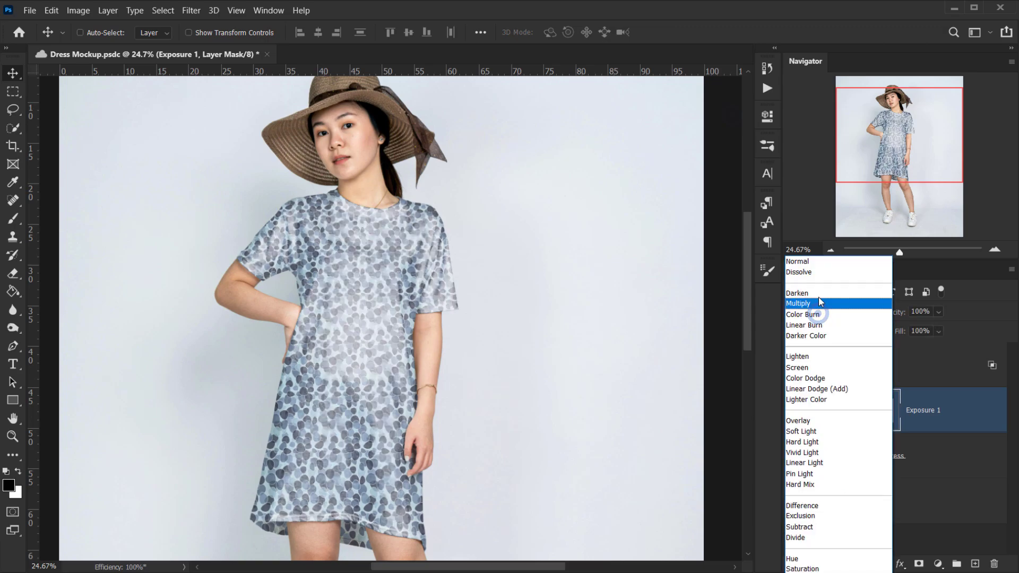
pyautogui.click(818, 307)
pyautogui.moveTo(898, 313); pyautogui.dragTo(870, 314)
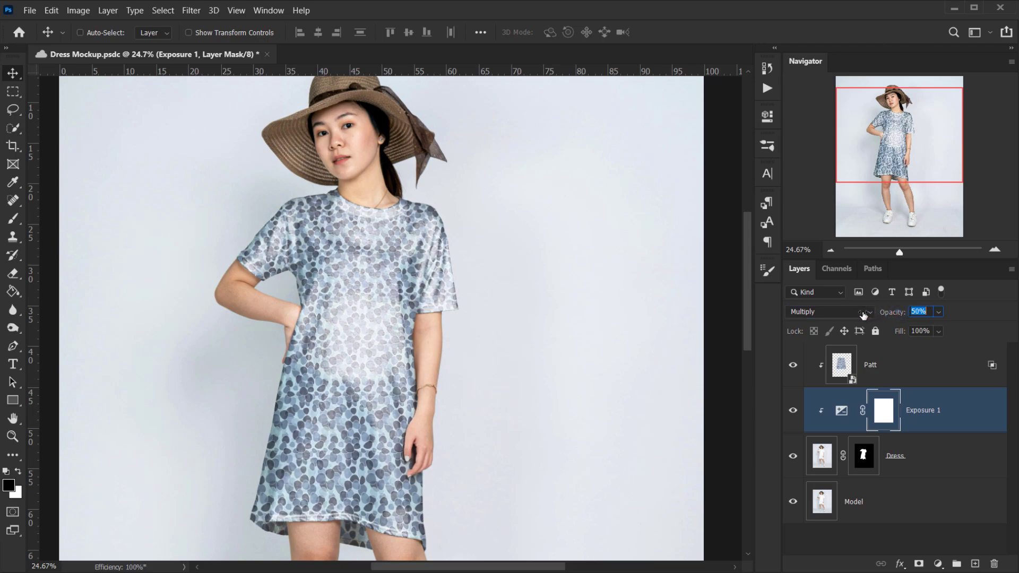
# Compare the dress with the Exposure 1 and Patt layers hidden and shown, and examine its shoulder and torso up close
pyautogui.click(792, 410)
pyautogui.click(792, 410)
pyautogui.moveTo(336, 322); pyautogui.dragTo(387, 345)
pyautogui.click(789, 365)
pyautogui.click(790, 365)
pyautogui.scroll(-4, 355, 340)
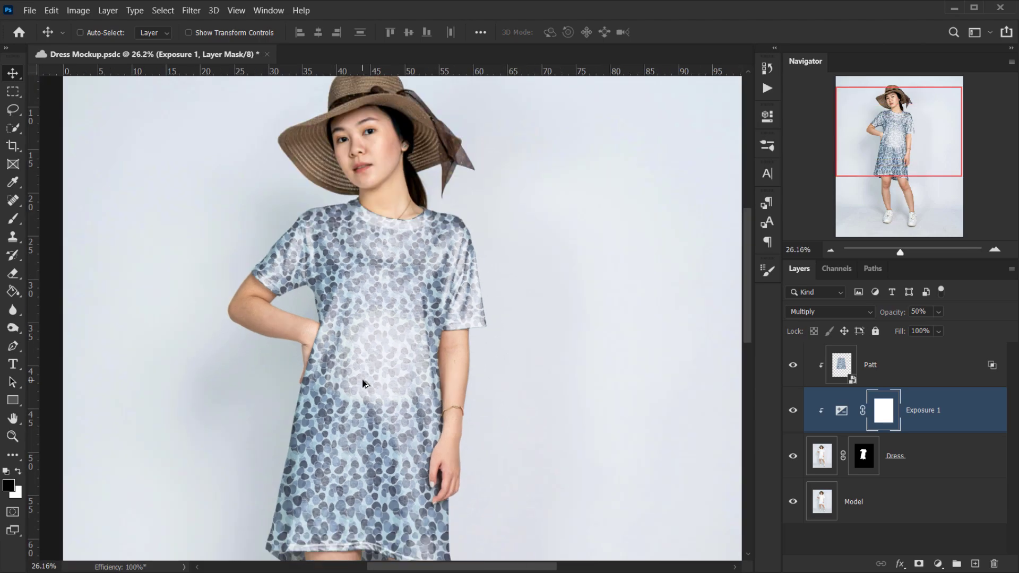
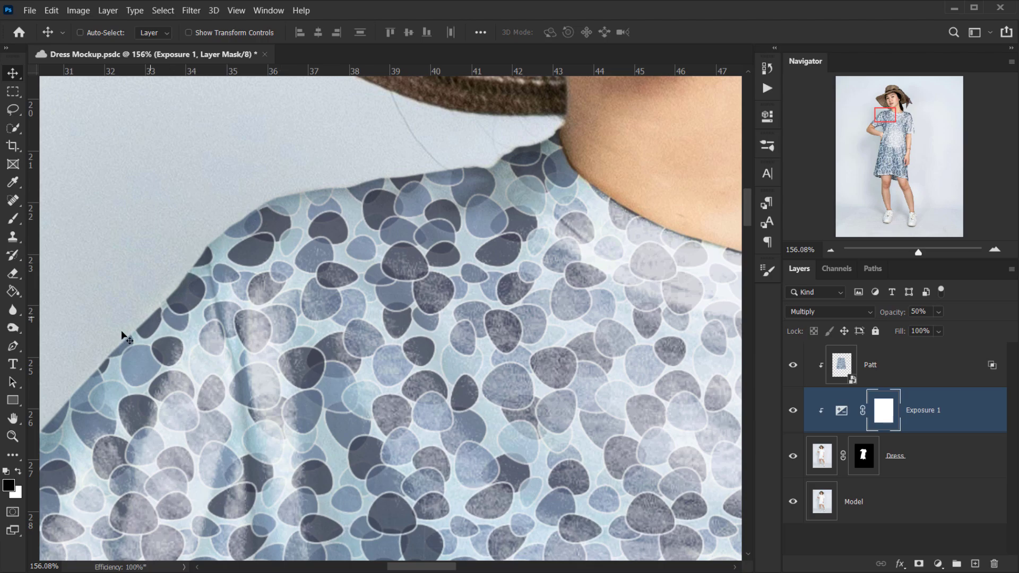
pyautogui.scroll(-3, 122, 335)
pyautogui.scroll(-2, 356, 368)
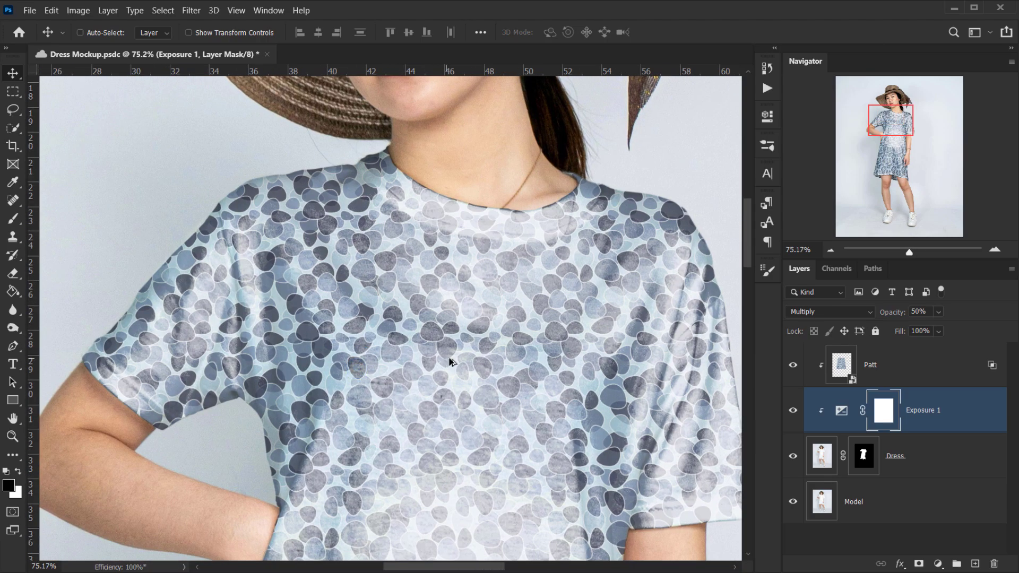
pyautogui.scroll(-2, 449, 362)
# Apply a Gaussian Blur smart filter with a 2.0-pixel radius to the Patt layer and invert its filter mask to black
pyautogui.hotkey('alt', ']')
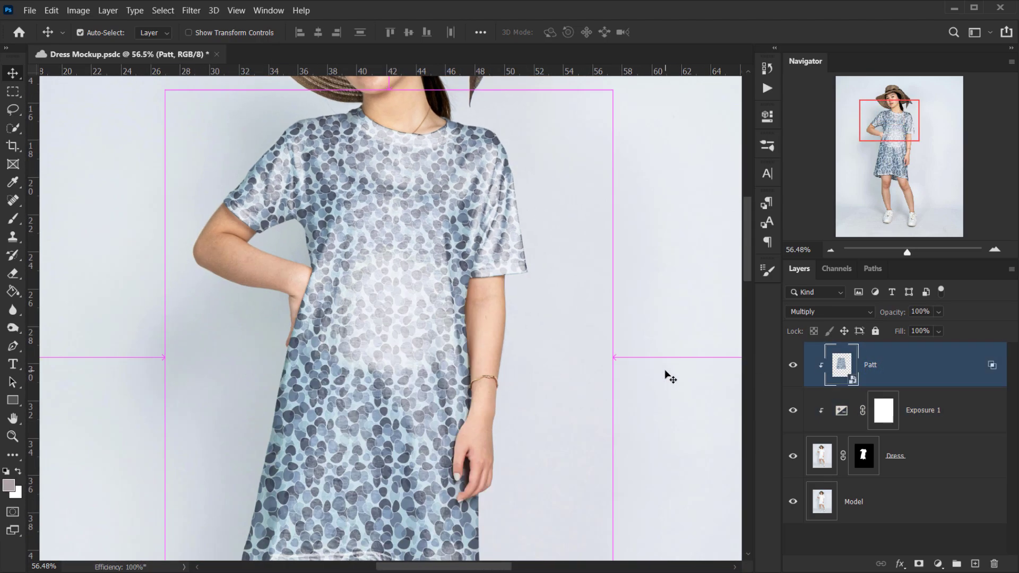
pyautogui.hotkey('ctrl', '0')
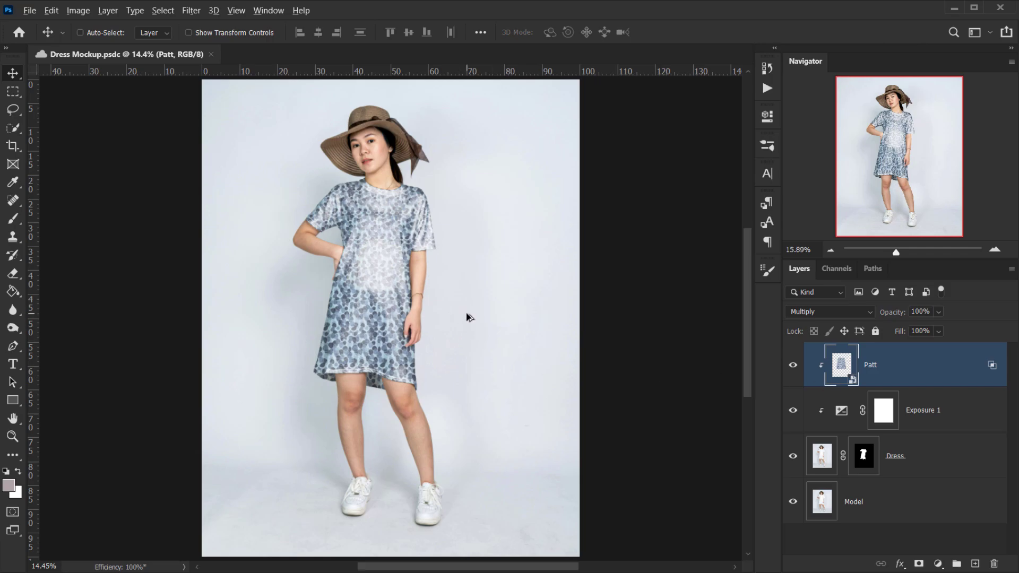
pyautogui.scroll(3, 409, 302)
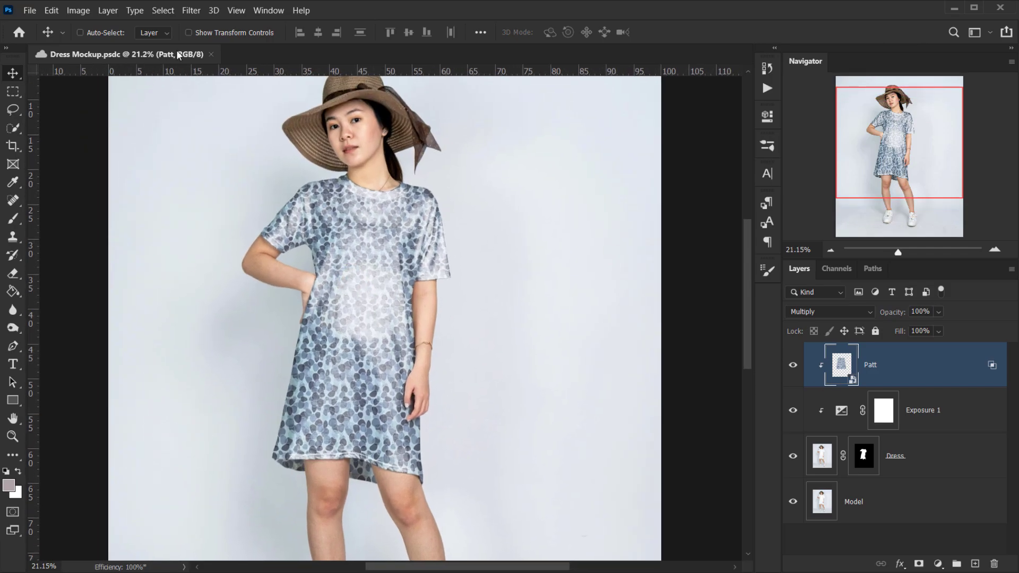
pyautogui.click(200, 12)
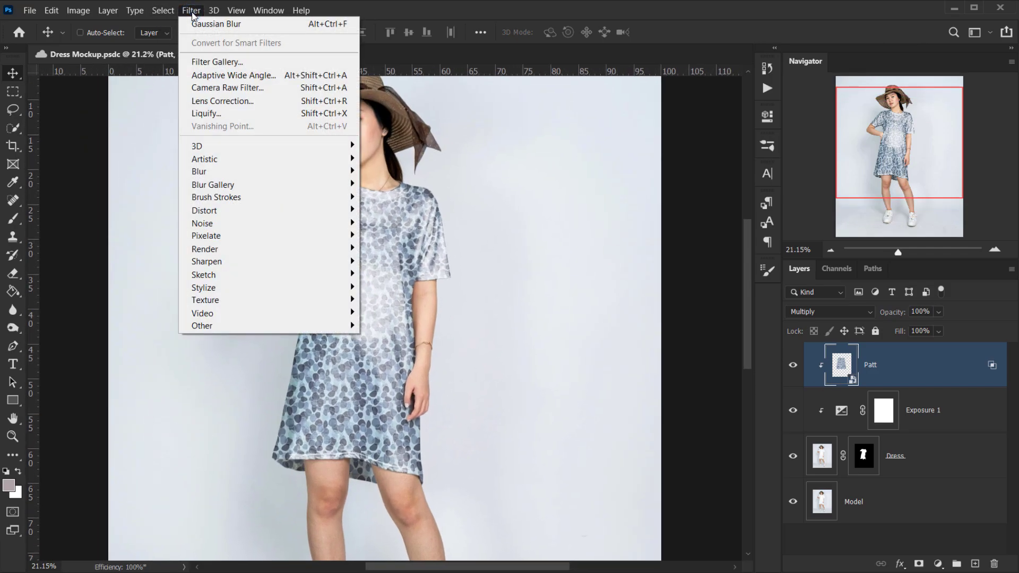
pyautogui.moveTo(232, 176)
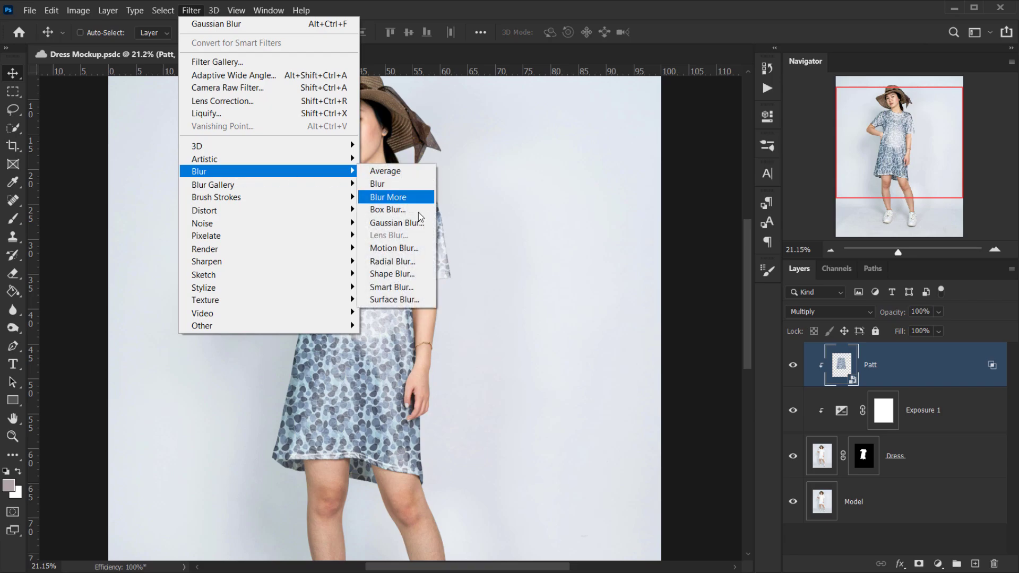
pyautogui.click(403, 223)
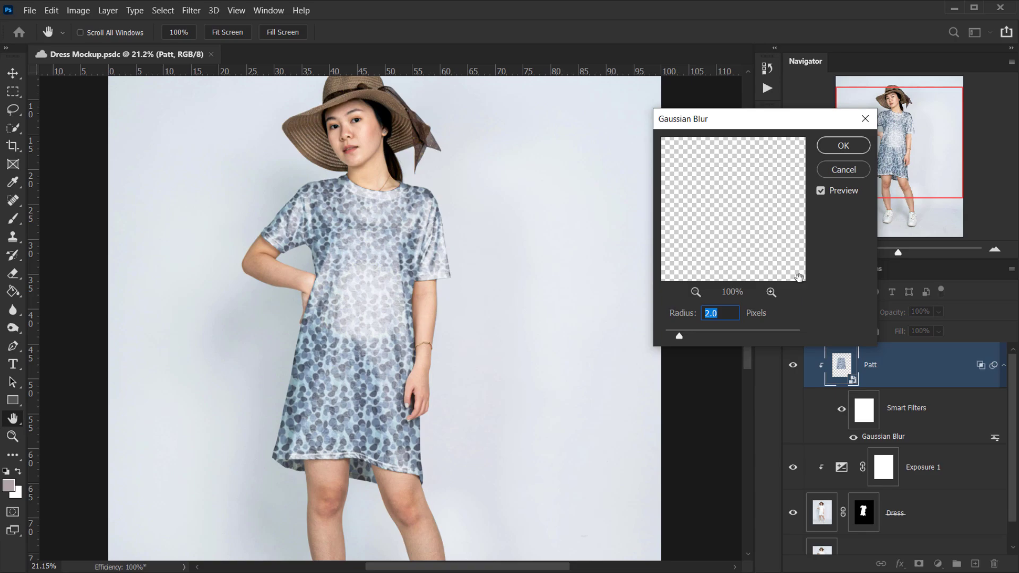
pyautogui.press('Return')
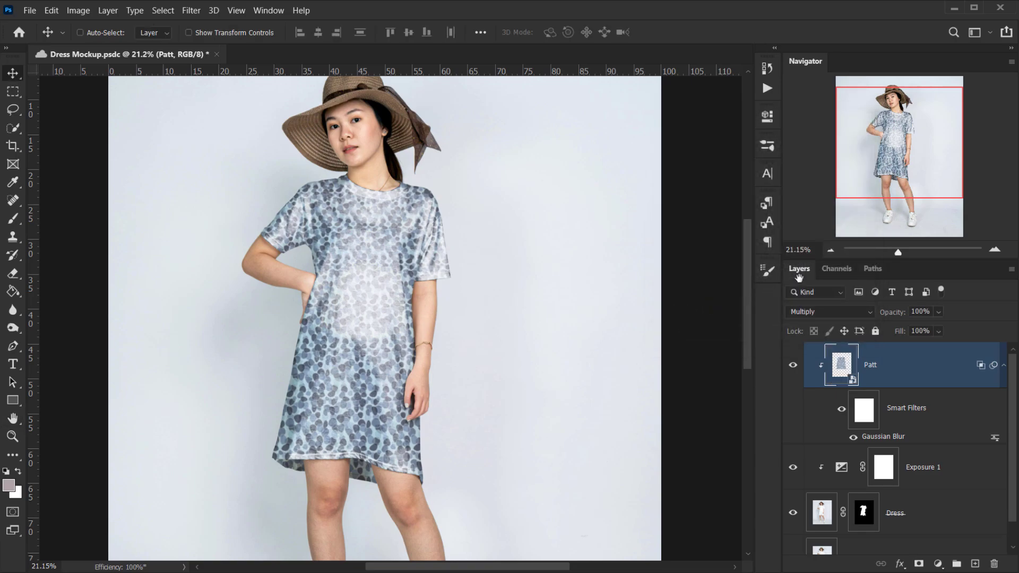
pyautogui.click(865, 416)
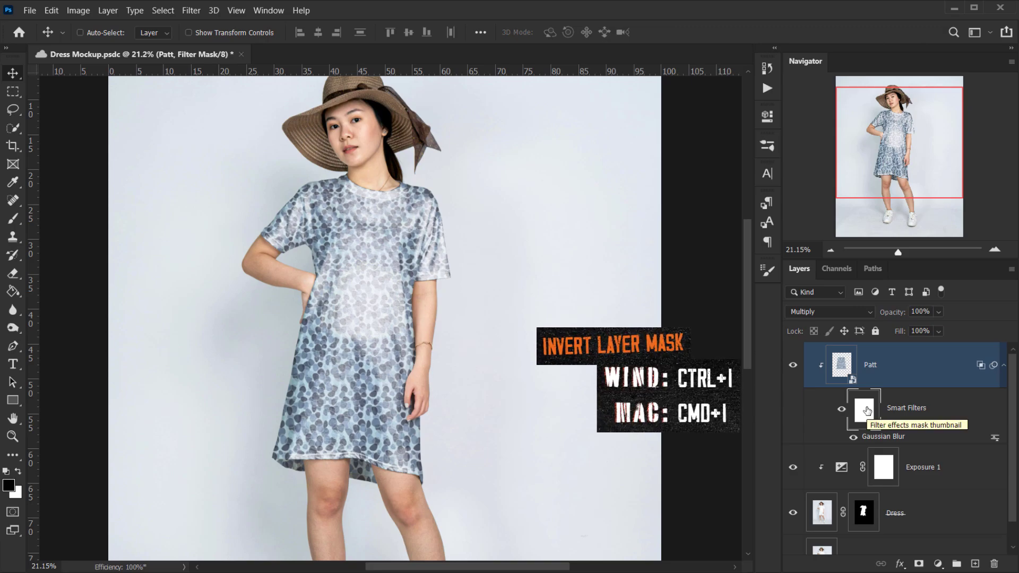
pyautogui.hotkey('ctrl', 'i')
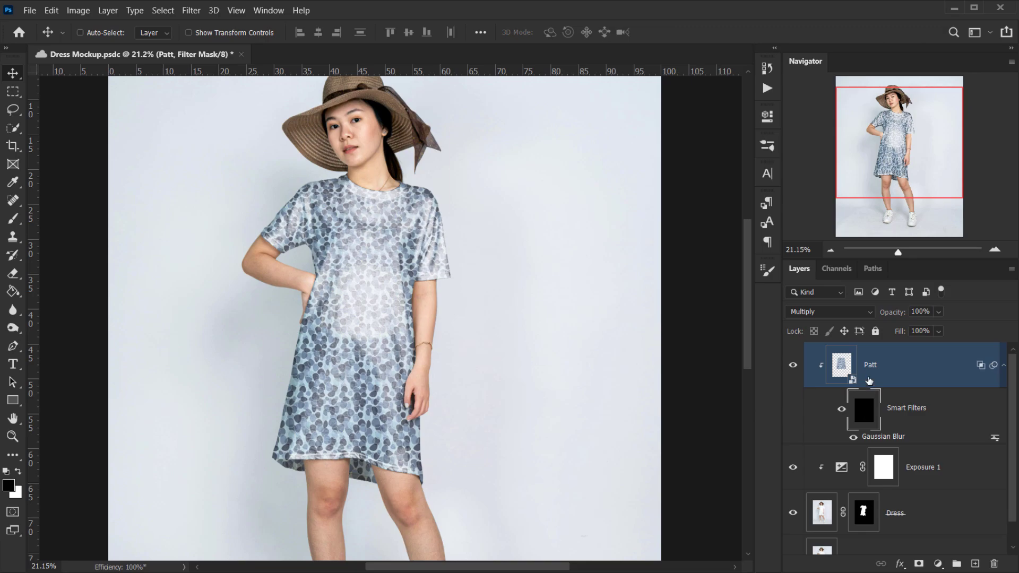
# Paint white with a soft brush on the Patt layer's filter mask along the dress's shoulder edge beside the ponytail
pyautogui.scroll(6, 406, 189)
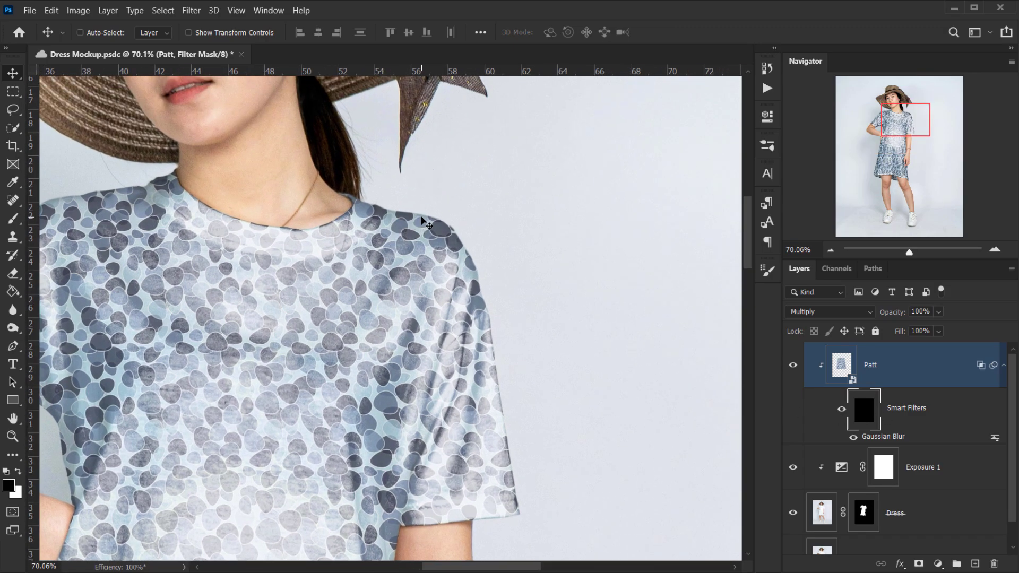
pyautogui.press('b')
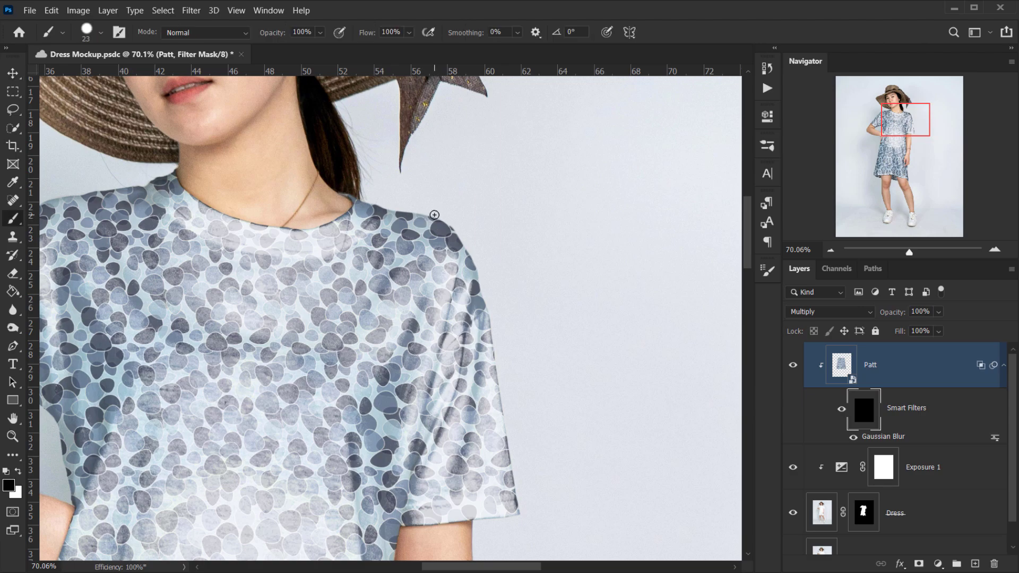
pyautogui.moveTo(417, 205); pyautogui.dragTo(409, 247)
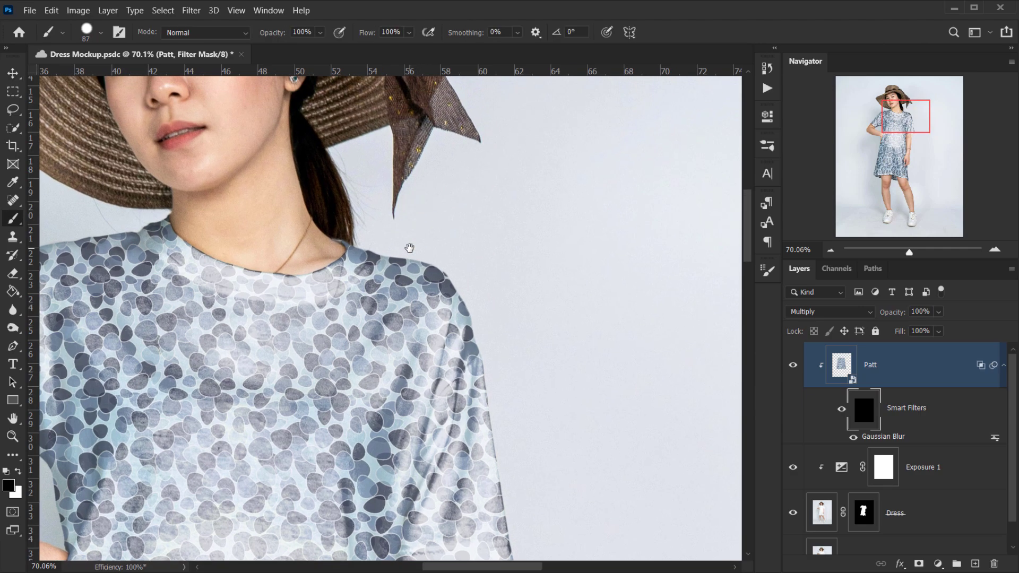
pyautogui.press('x')
pyautogui.scroll(5, 440, 249)
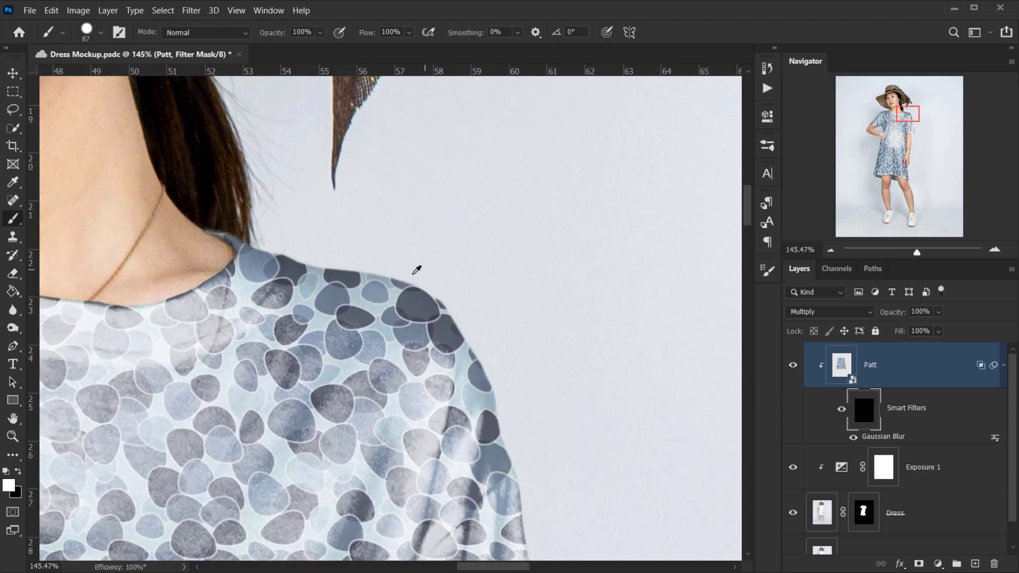
pyautogui.click(247, 236)
pyautogui.moveTo(293, 245)
pyautogui.mouseDown()
pyautogui.moveTo(364, 249)
pyautogui.moveTo(408, 266)
pyautogui.moveTo(447, 291)
pyautogui.moveTo(474, 333)
pyautogui.moveTo(473, 297)
pyautogui.mouseUp()
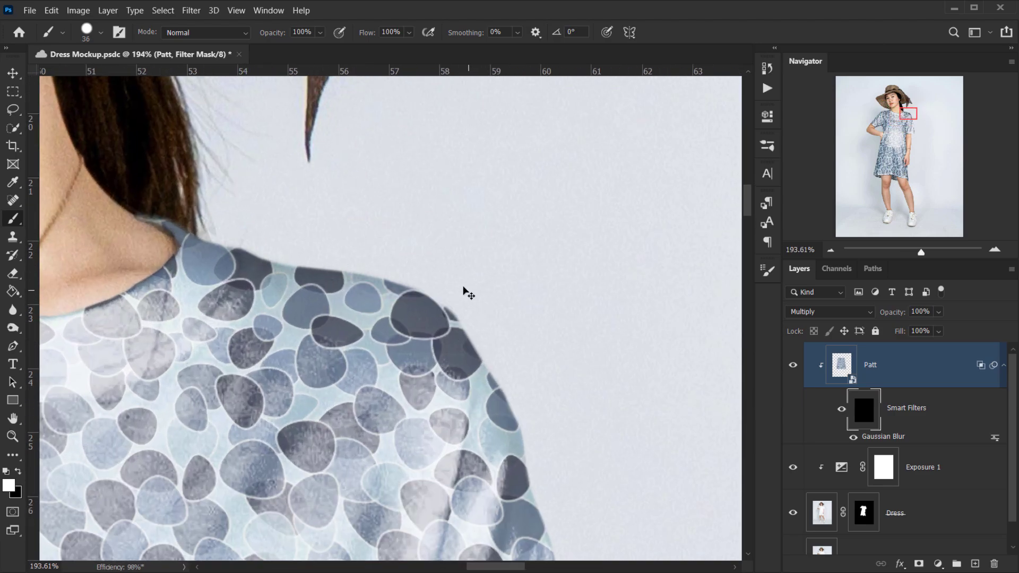
pyautogui.moveTo(238, 214); pyautogui.dragTo(262, 216)
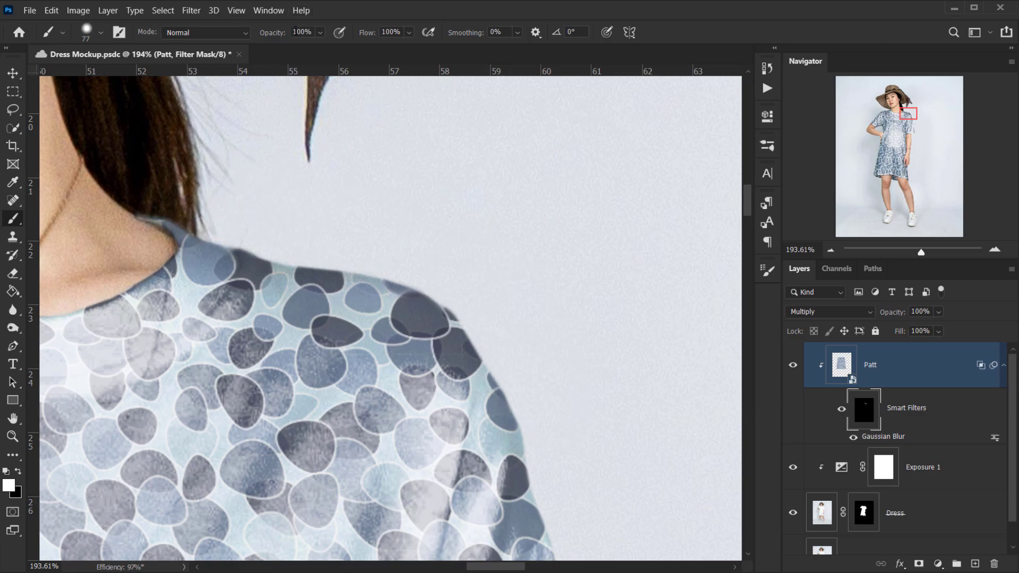
# Set the brush opacity to 60% and paint the filter mask white down the outer edge of the sleeve below that shoulder
pyautogui.moveTo(273, 32)
pyautogui.mouseDown()
pyautogui.moveTo(284, 32)
pyautogui.moveTo(264, 34)
pyautogui.mouseUp()
pyautogui.moveTo(421, 238); pyautogui.dragTo(328, 59)
pyautogui.click(420, 177)
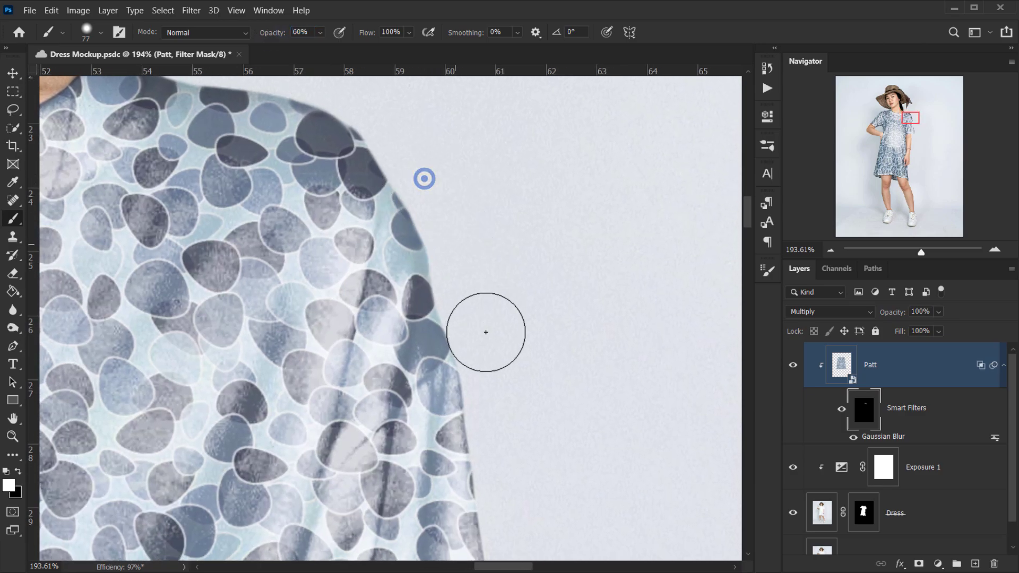
pyautogui.moveTo(505, 448); pyautogui.dragTo(420, 194)
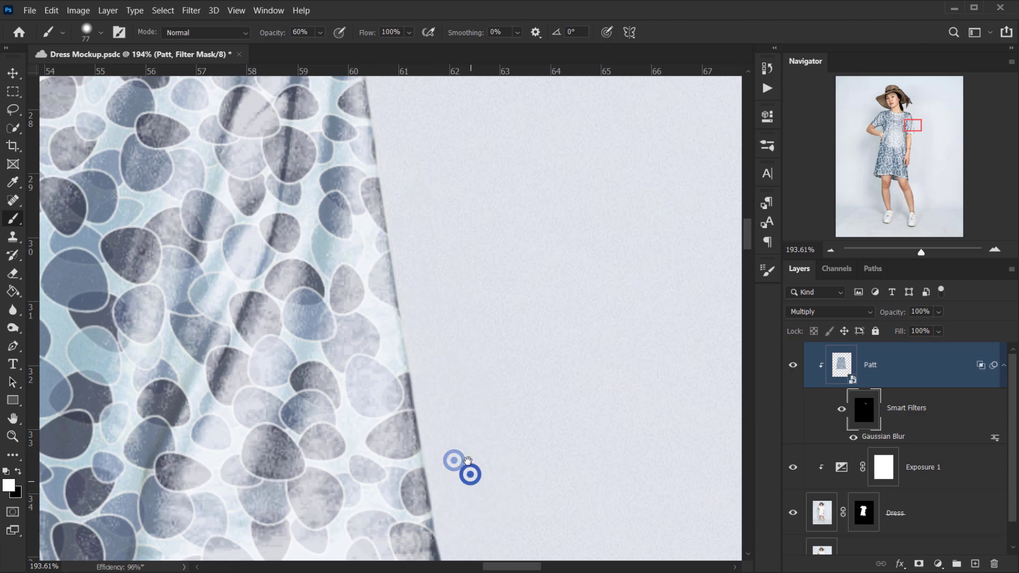
pyautogui.moveTo(469, 473); pyautogui.dragTo(390, 204)
pyautogui.scroll(-10, 392, 326)
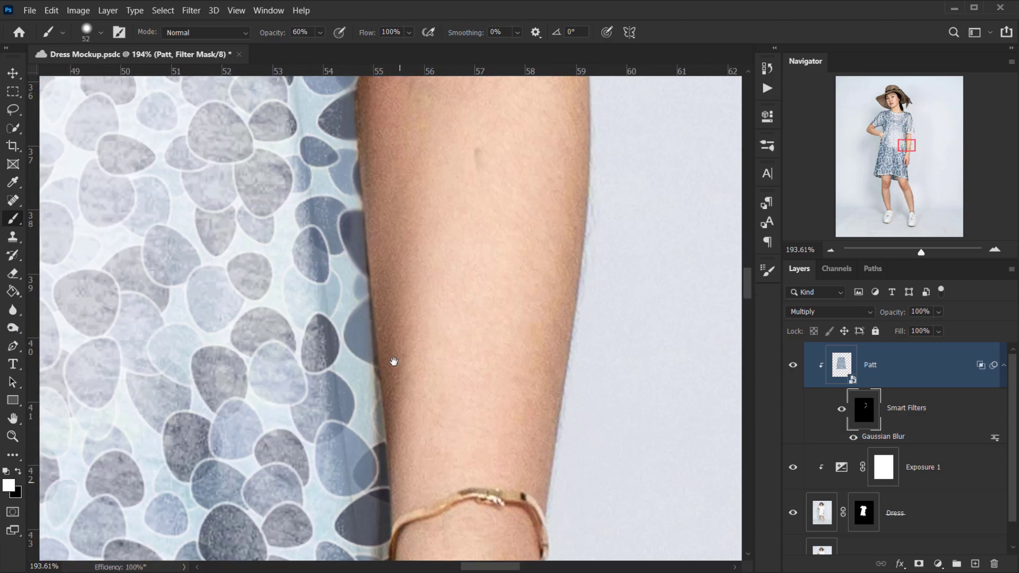
# Paint the filter mask white along the remaining dress edges, including the side beside the arm, the hem and the other sleeve
pyautogui.moveTo(391, 360)
pyautogui.mouseDown()
pyautogui.moveTo(451, 193)
pyautogui.moveTo(498, 364)
pyautogui.moveTo(212, 446)
pyautogui.mouseUp()
pyautogui.scroll(-5, 498, 364)
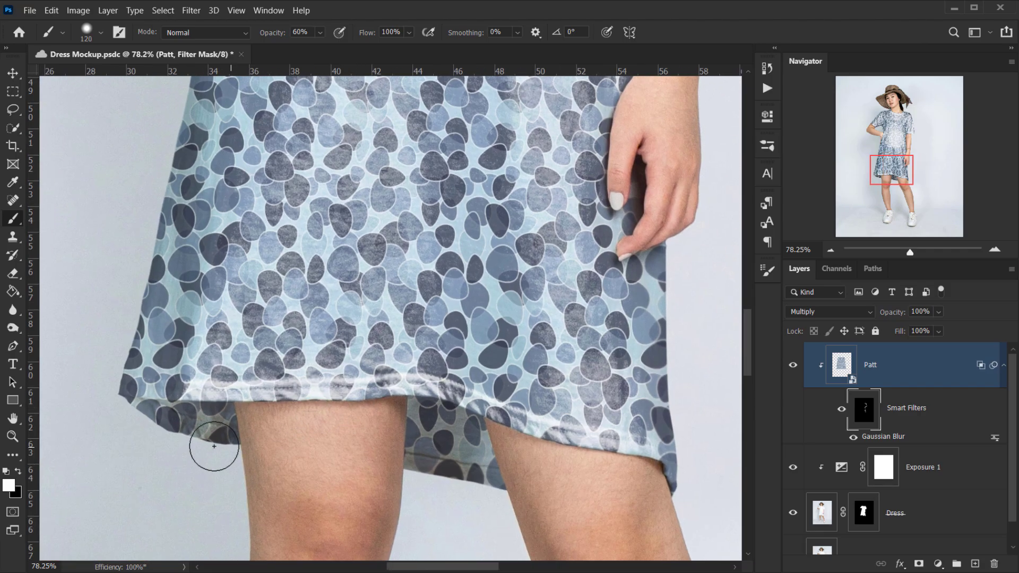
pyautogui.scroll(5, 300, 372)
pyautogui.scroll(-5, 300, 372)
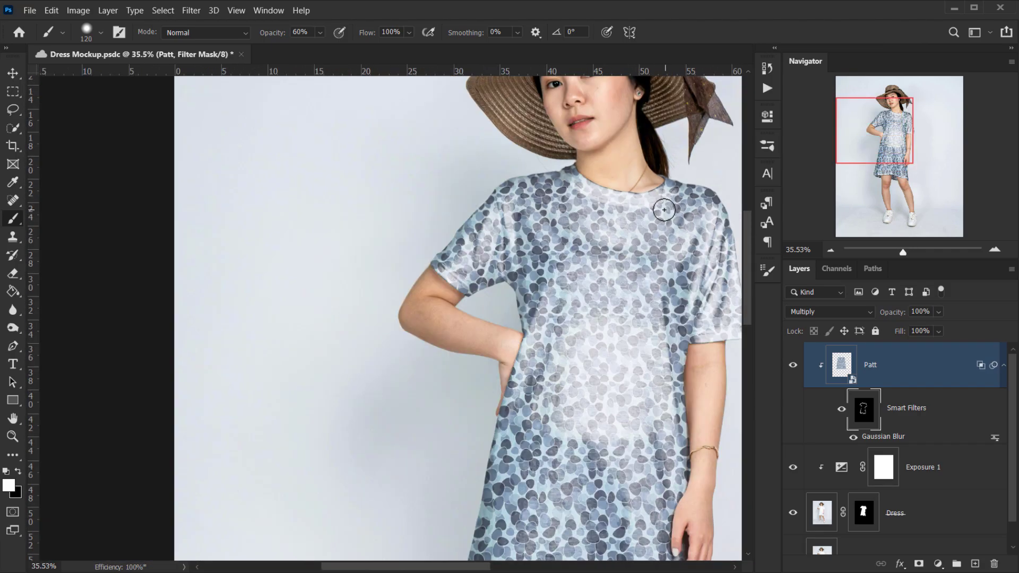
# Compare the sleeve edge above the bent arm with the smart filters hidden and shown, and examine the whole dress
pyautogui.scroll(-3, 569, 269)
pyautogui.scroll(4, 568, 269)
pyautogui.moveTo(553, 291); pyautogui.dragTo(393, 258)
pyautogui.scroll(9, 280, 196)
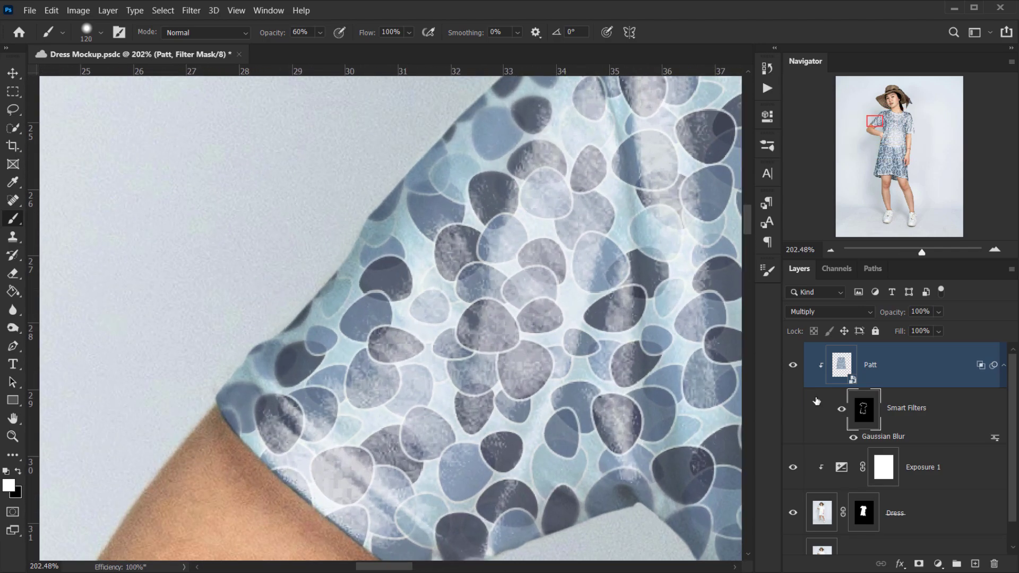
pyautogui.hotkey('ctrl', '2')
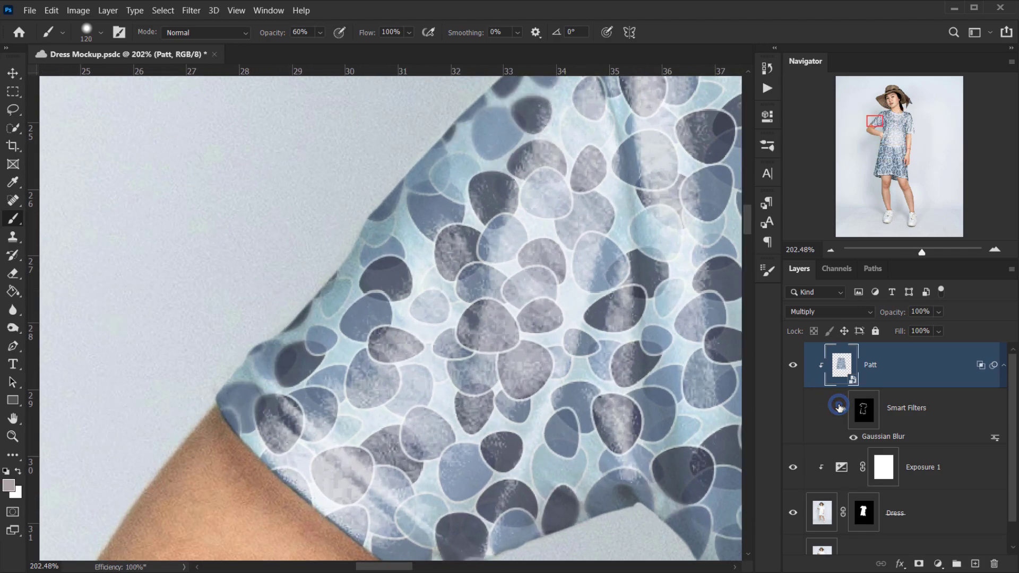
pyautogui.scroll(-2, 426, 272)
pyautogui.scroll(-5, 428, 270)
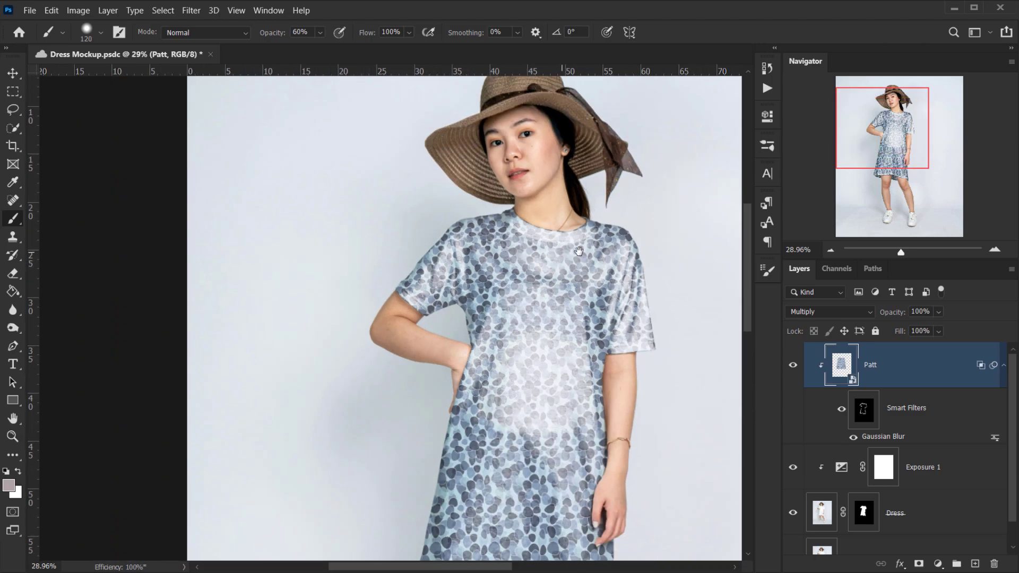
pyautogui.moveTo(577, 251); pyautogui.dragTo(425, 206)
pyautogui.scroll(-3, 426, 206)
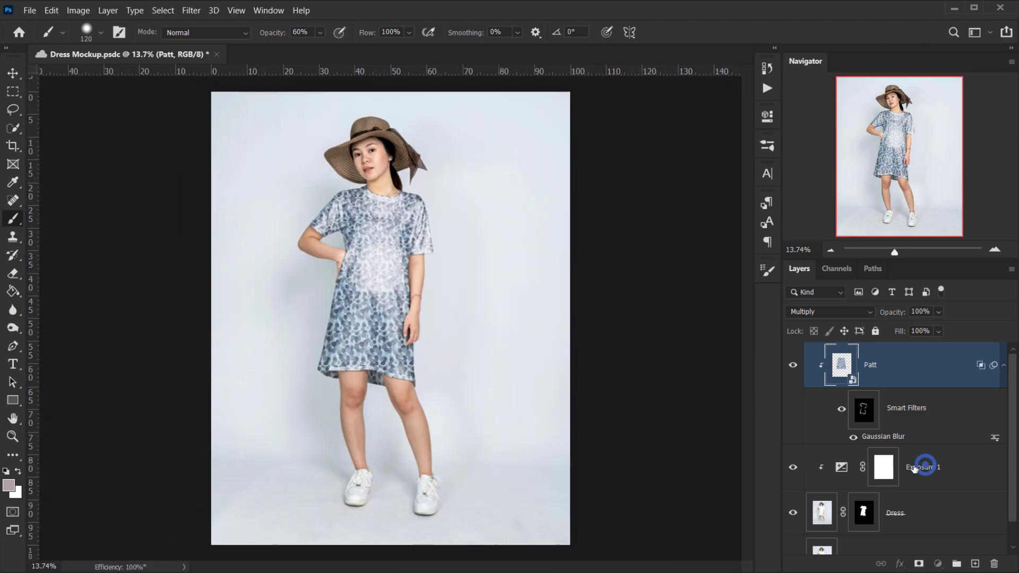
# Duplicate the Dress layer and place the copy above the Patt layer at the top of the layer stack
pyautogui.click(912, 467)
pyautogui.scroll(-1, 891, 487)
pyautogui.click(838, 499)
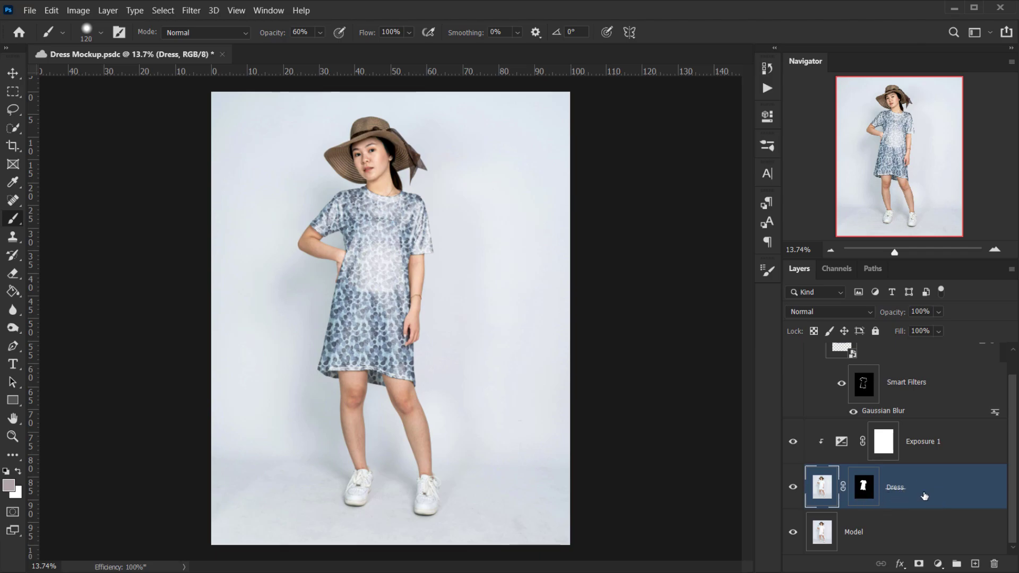
pyautogui.click(951, 496)
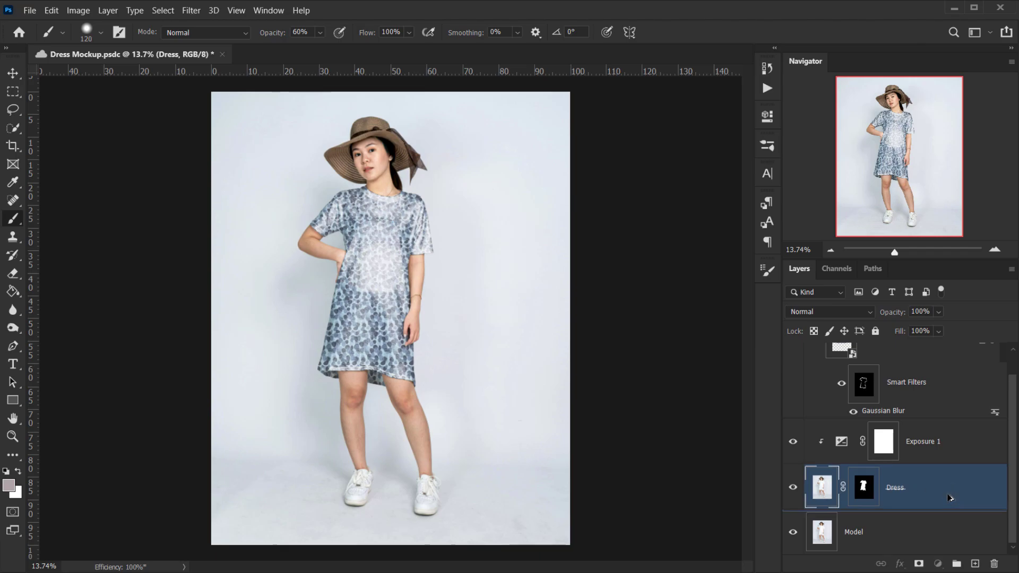
pyautogui.moveTo(950, 496); pyautogui.dragTo(854, 395)
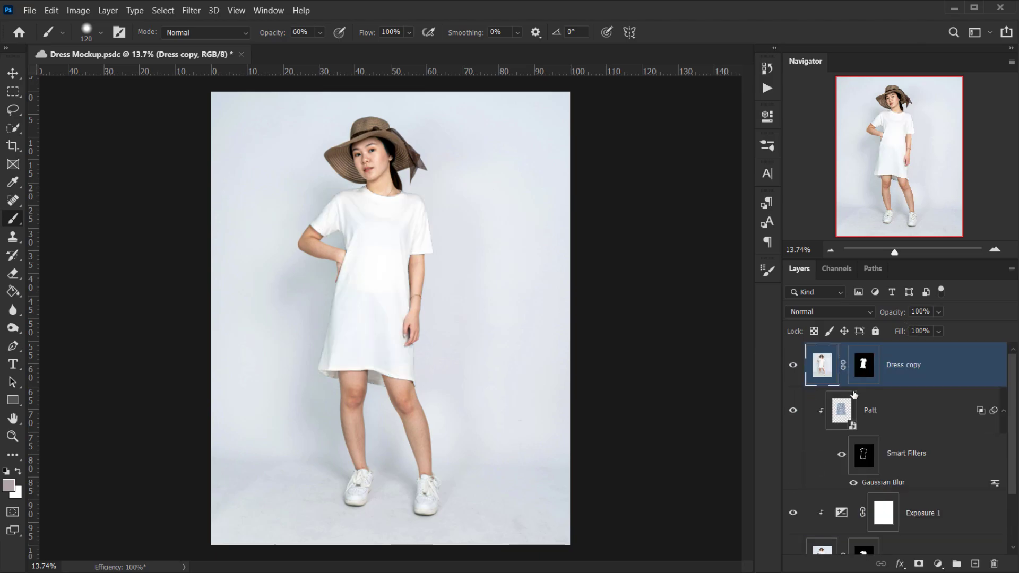
# Apply the Dress copy layer's mask and compare the dress with that layer hidden and shown
pyautogui.click(863, 365)
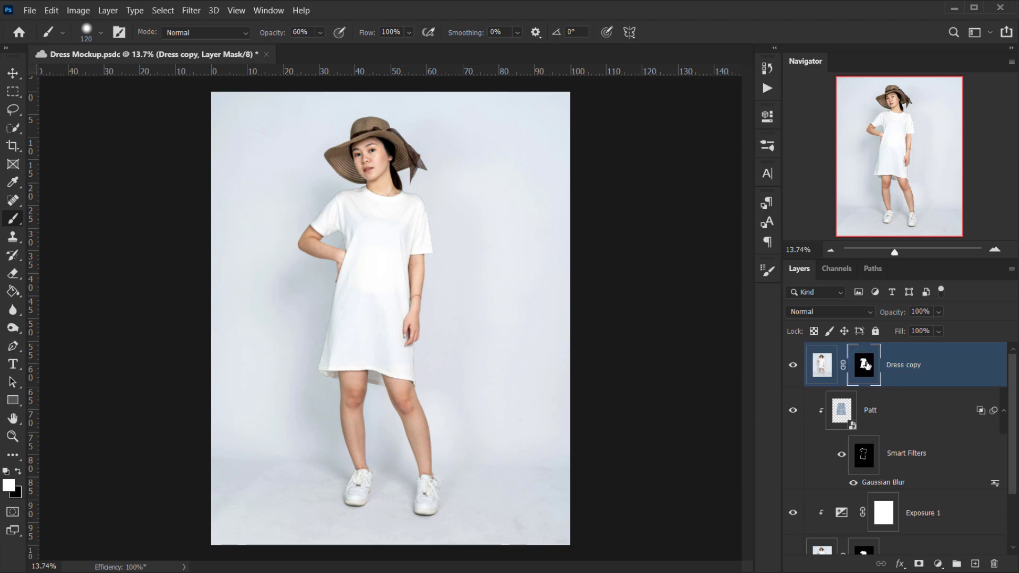
pyautogui.rightClick(865, 365)
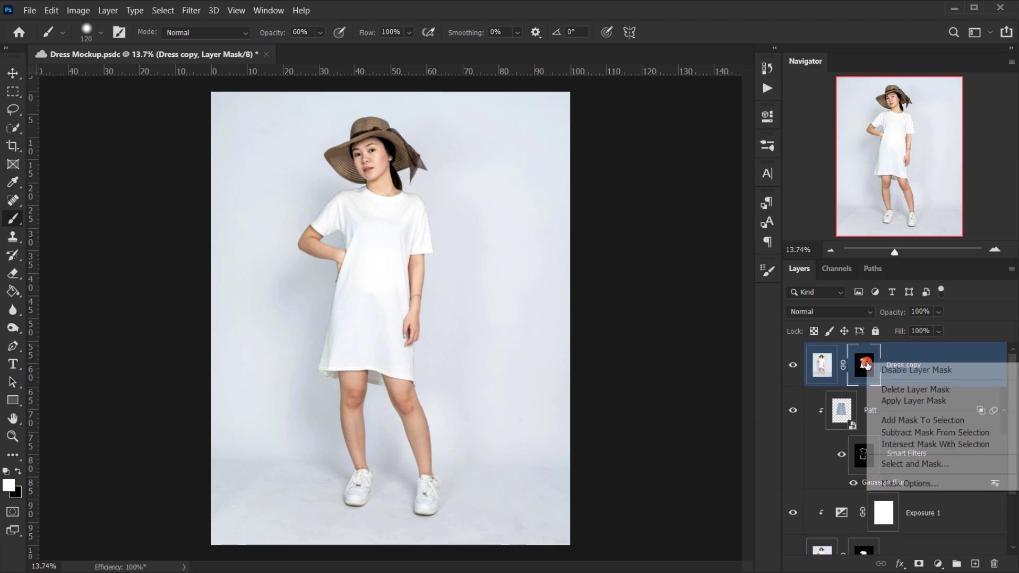
pyautogui.click(924, 403)
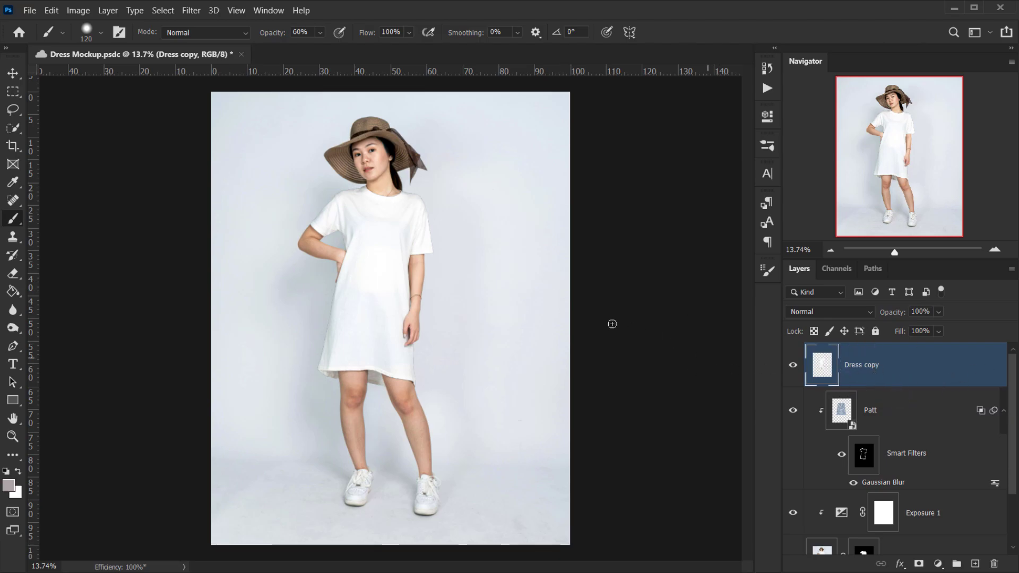
pyautogui.scroll(1, 392, 257)
pyautogui.click(793, 365)
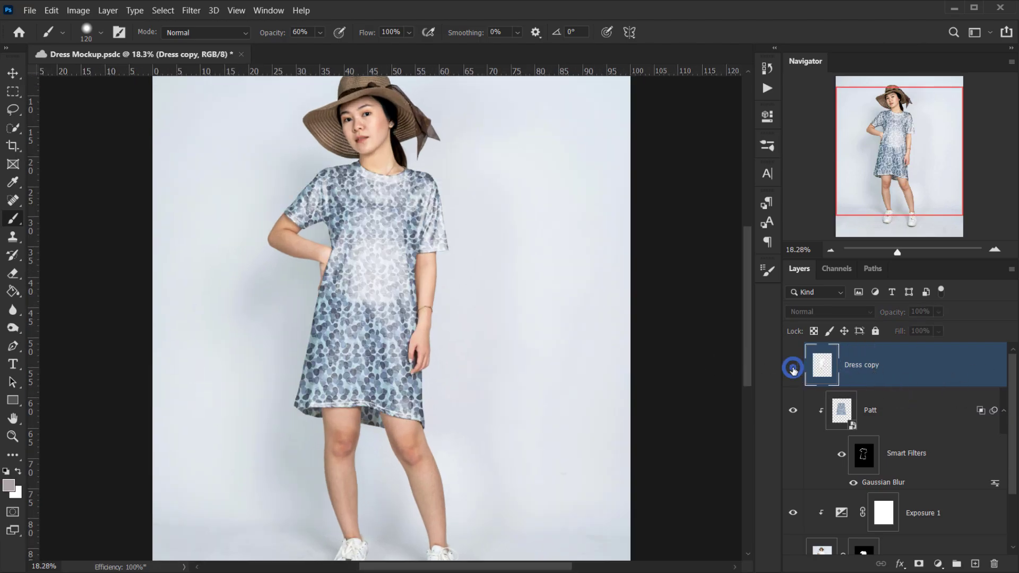
pyautogui.click(793, 366)
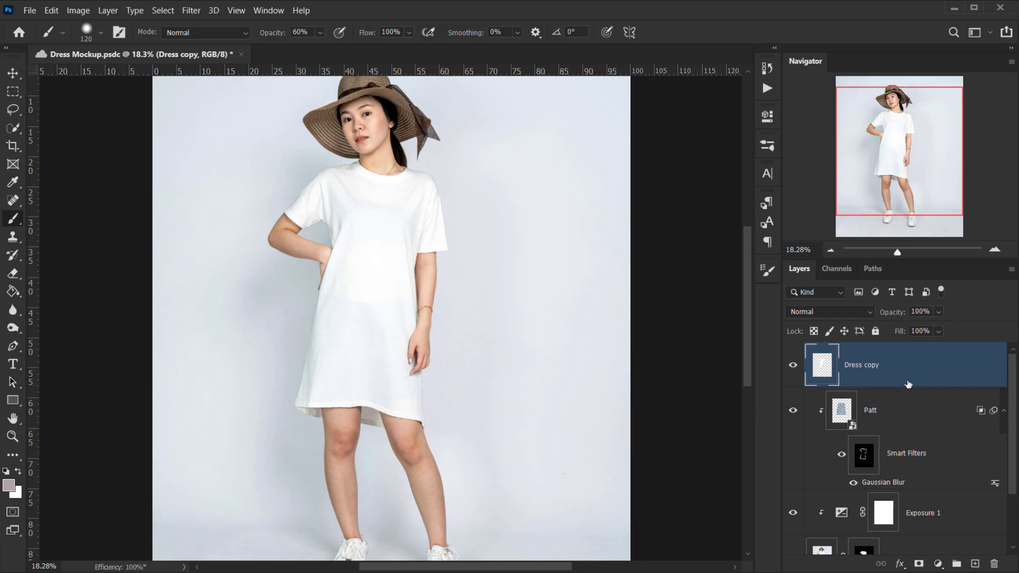
# Apply a Levels adjustment to the Dress copy layer with input levels 205, 0.83 and 248
pyautogui.scroll(2, 375, 268)
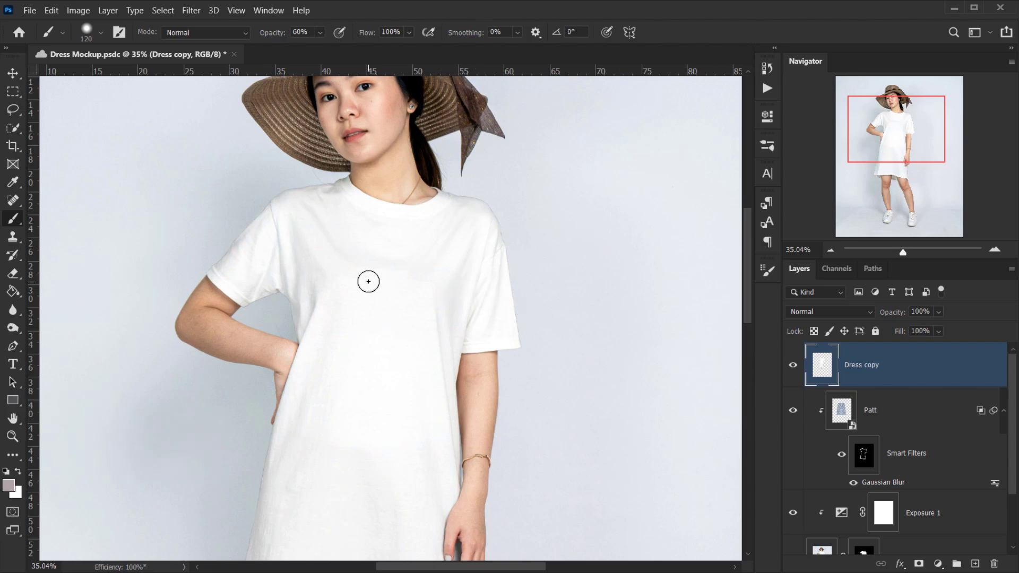
pyautogui.scroll(5, 371, 273)
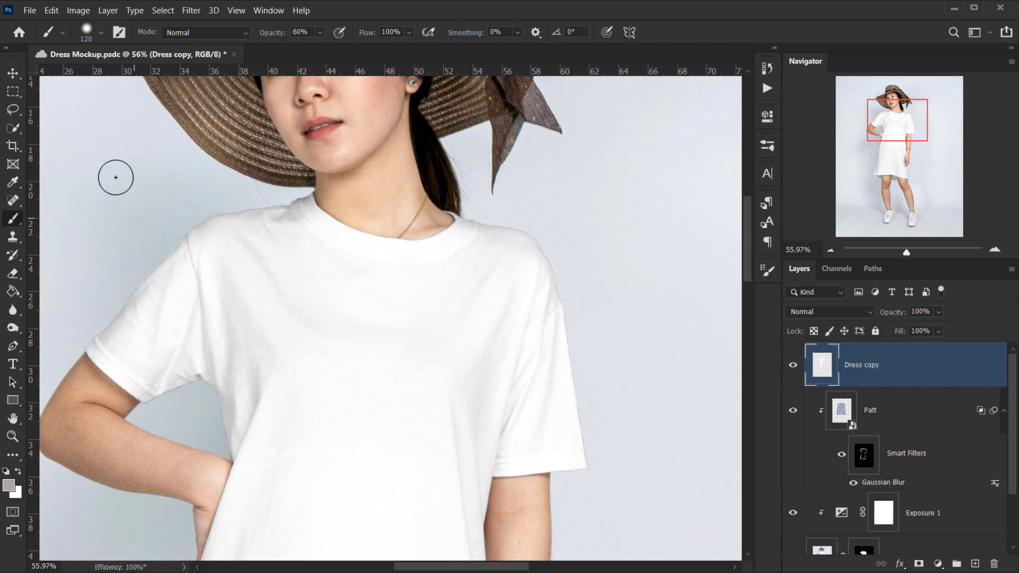
pyautogui.click(78, 10)
pyautogui.moveTo(104, 44)
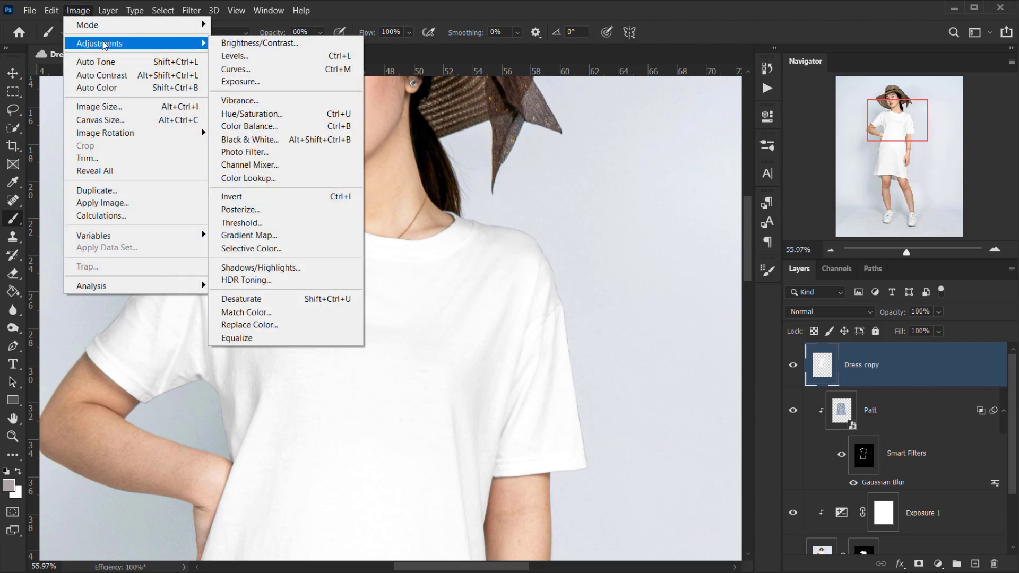
pyautogui.click(249, 53)
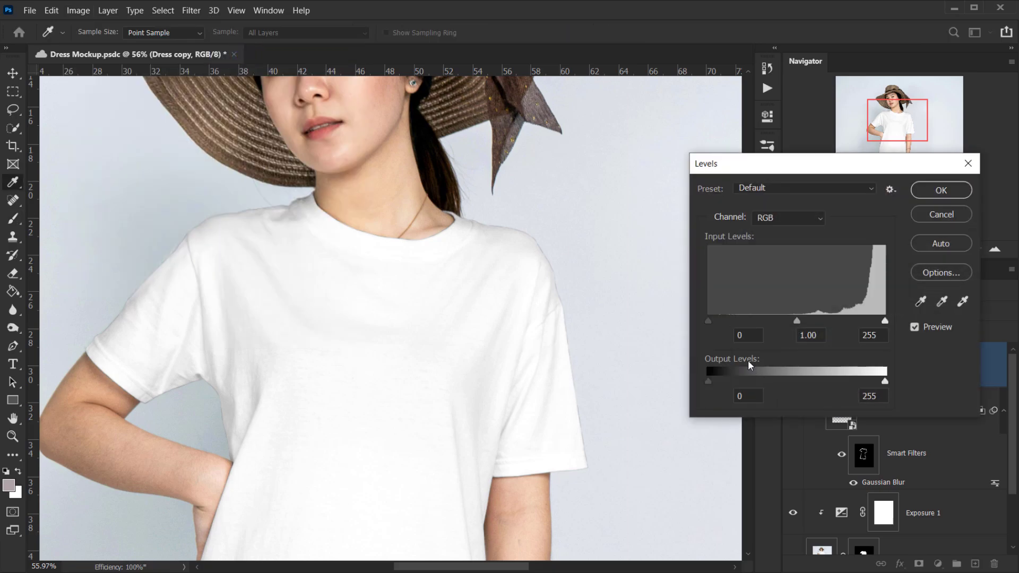
pyautogui.moveTo(708, 322); pyautogui.dragTo(848, 317)
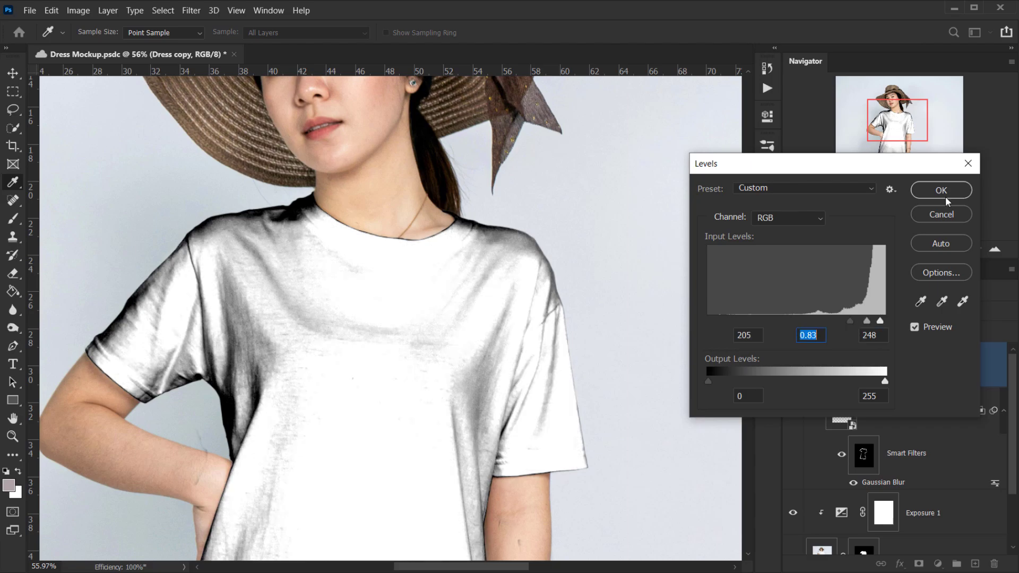
pyautogui.click(951, 189)
# Blend the Dress copy layer with Blend If on Gray, splitting This Layer's white slider to 176 / 255
pyautogui.scroll(-5, 444, 289)
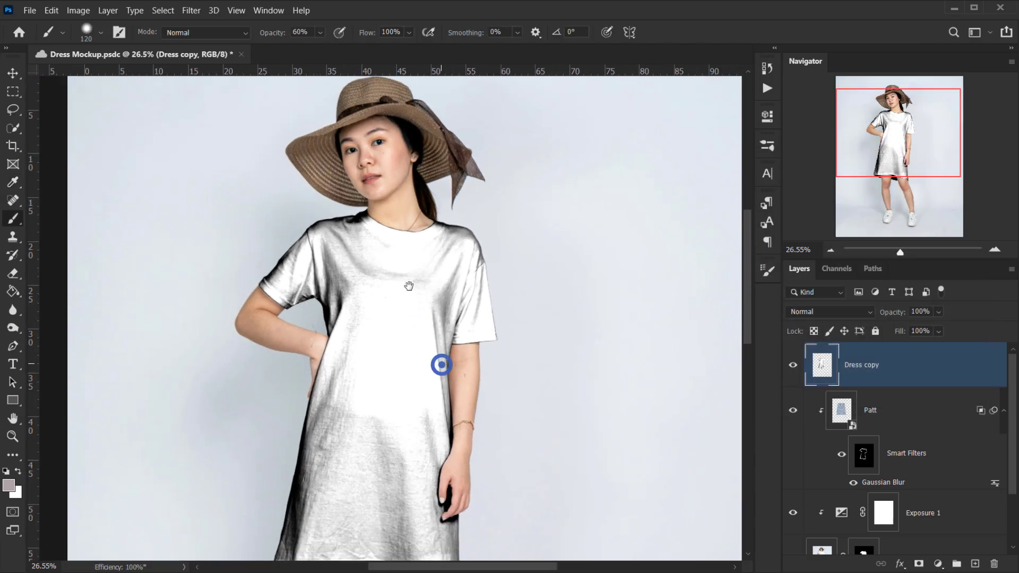
pyautogui.scroll(4, 385, 353)
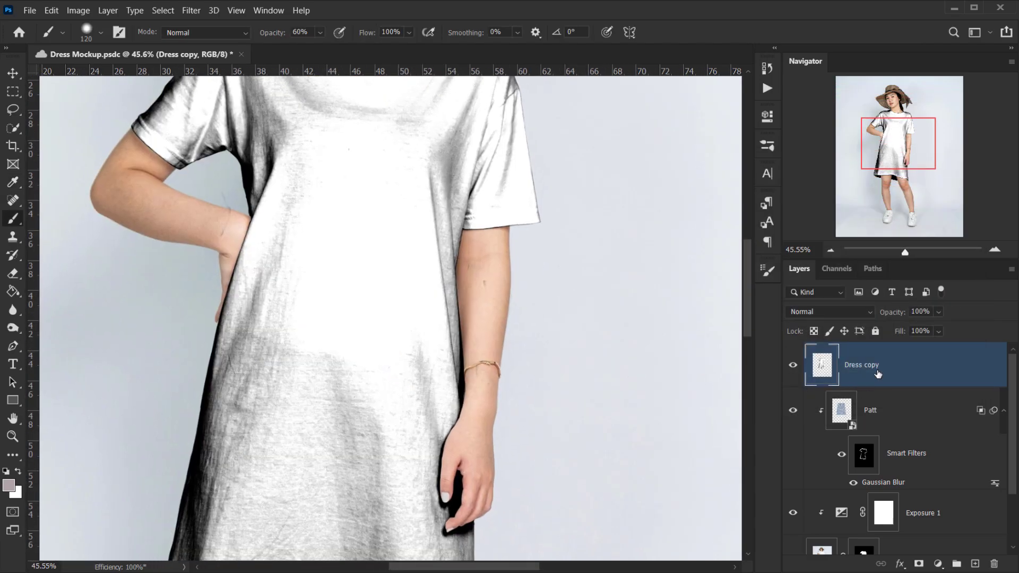
pyautogui.click(1006, 409)
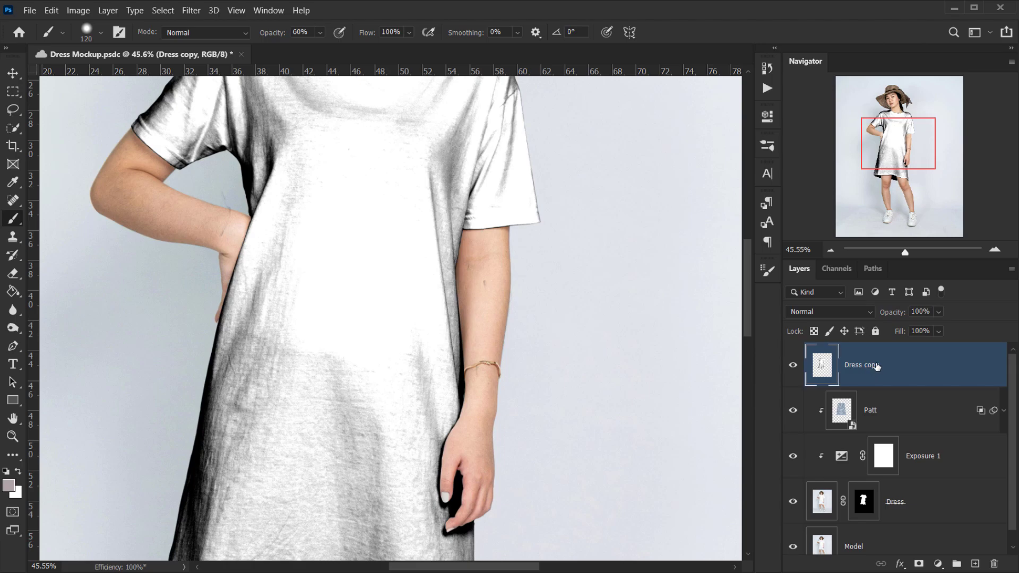
pyautogui.click(897, 568)
pyautogui.click(913, 437)
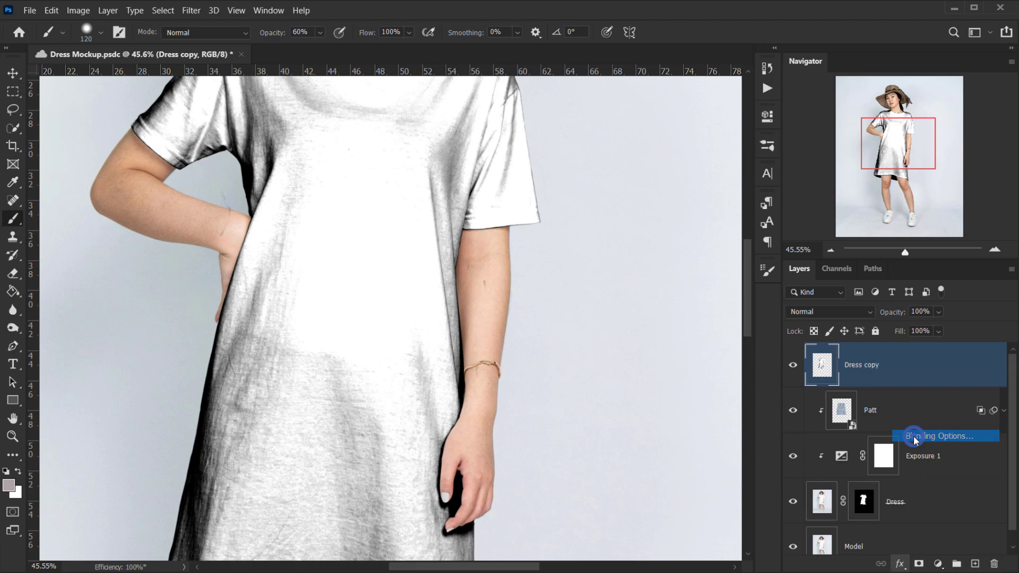
pyautogui.keyDown('alt'); pyautogui.click(378, 305); pyautogui.keyUp('alt')
pyautogui.keyDown('alt'); pyautogui.click(377, 305); pyautogui.keyUp('alt')
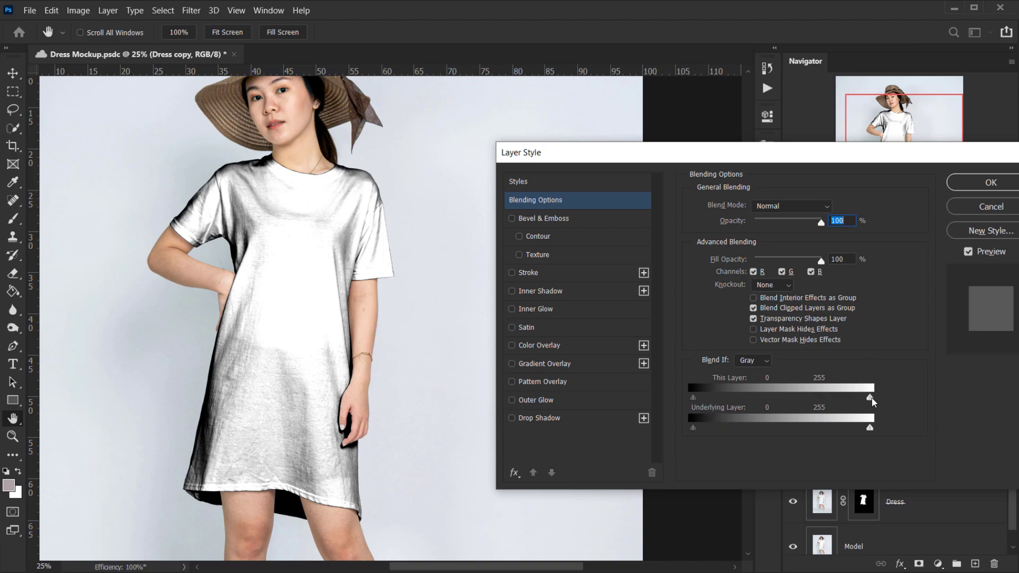
pyautogui.moveTo(870, 398)
pyautogui.mouseDown()
pyautogui.moveTo(832, 394)
pyautogui.moveTo(854, 396)
pyautogui.mouseUp()
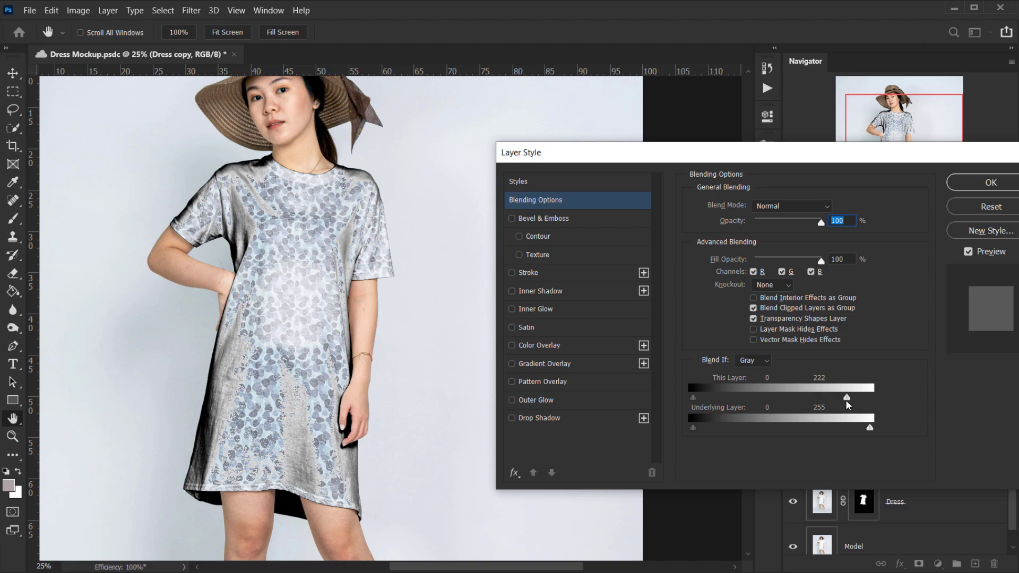
pyautogui.moveTo(846, 398); pyautogui.dragTo(817, 396)
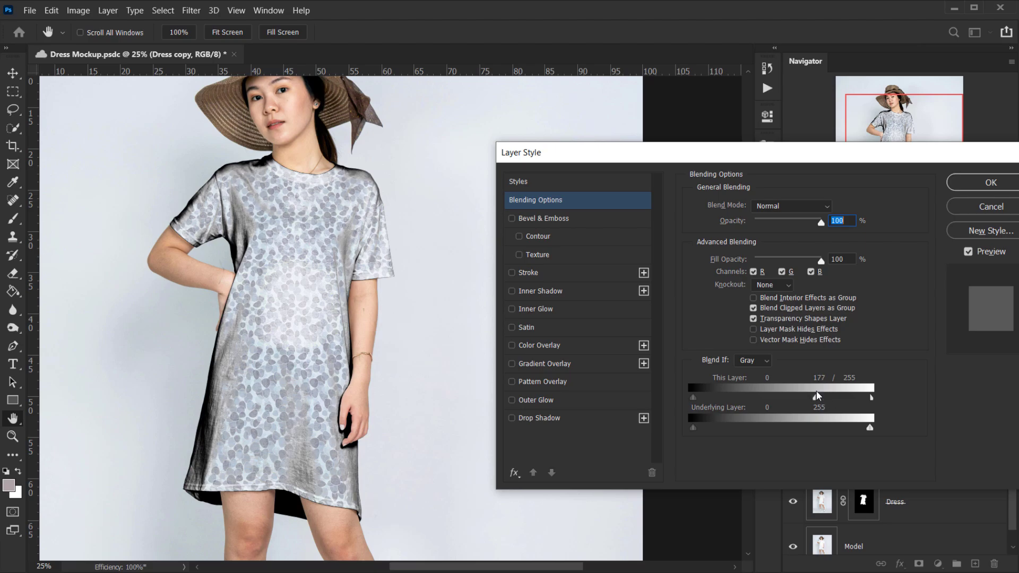
pyautogui.click(979, 181)
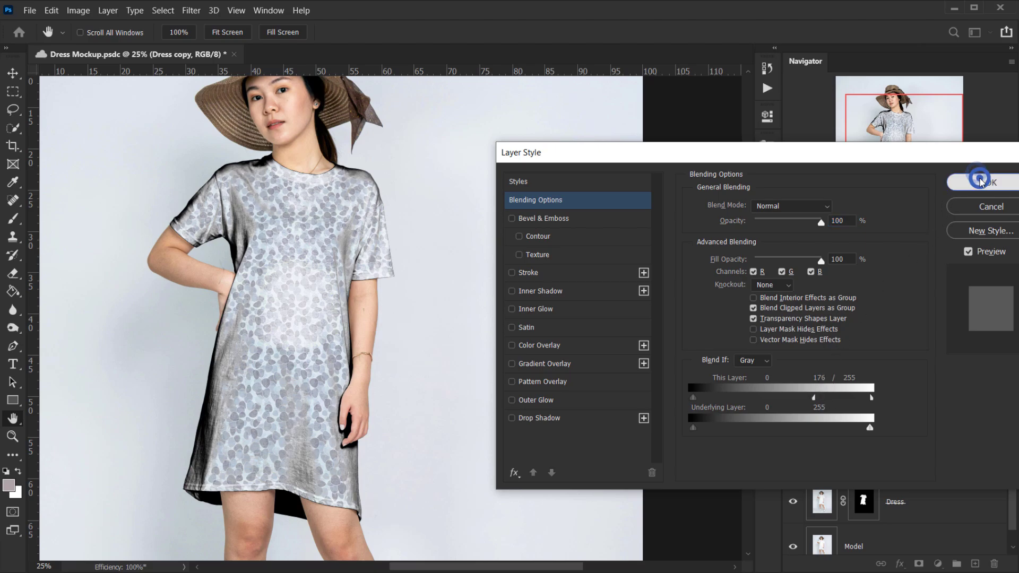
# Compare the patterned dress with the Dress copy layer hidden and shown
pyautogui.click(799, 364)
pyautogui.click(798, 364)
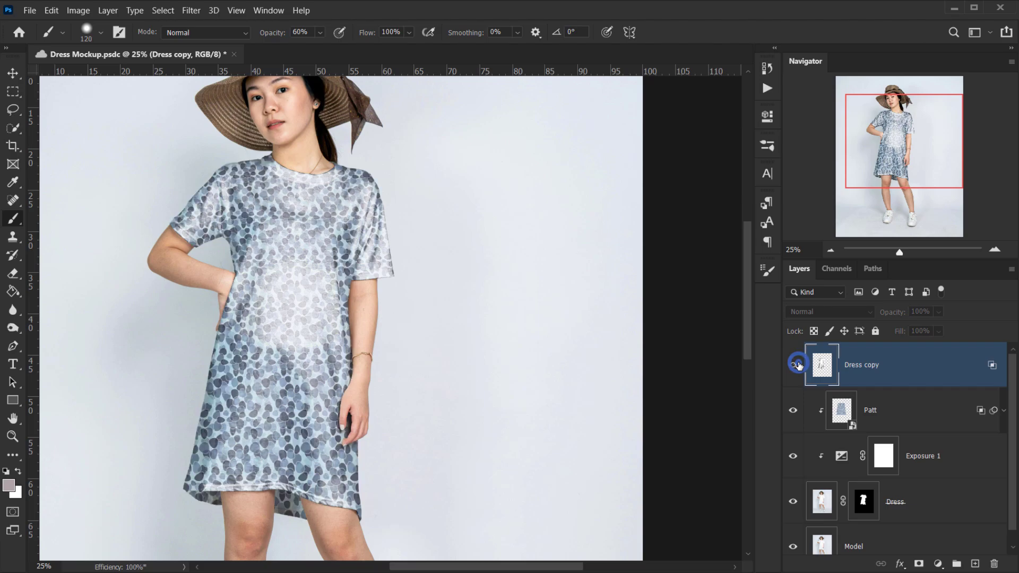
pyautogui.click(798, 364)
pyautogui.click(798, 364)
pyautogui.click(799, 364)
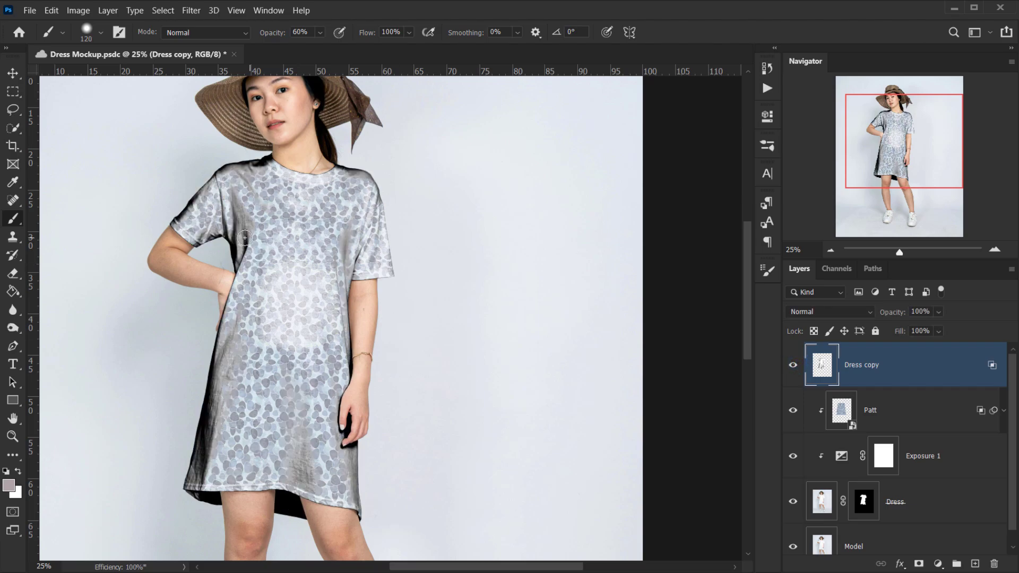
# Soften the grainy shadows on the Dress copy layer with a Gaussian Blur of about 2 pixels radius
pyautogui.scroll(10, 246, 212)
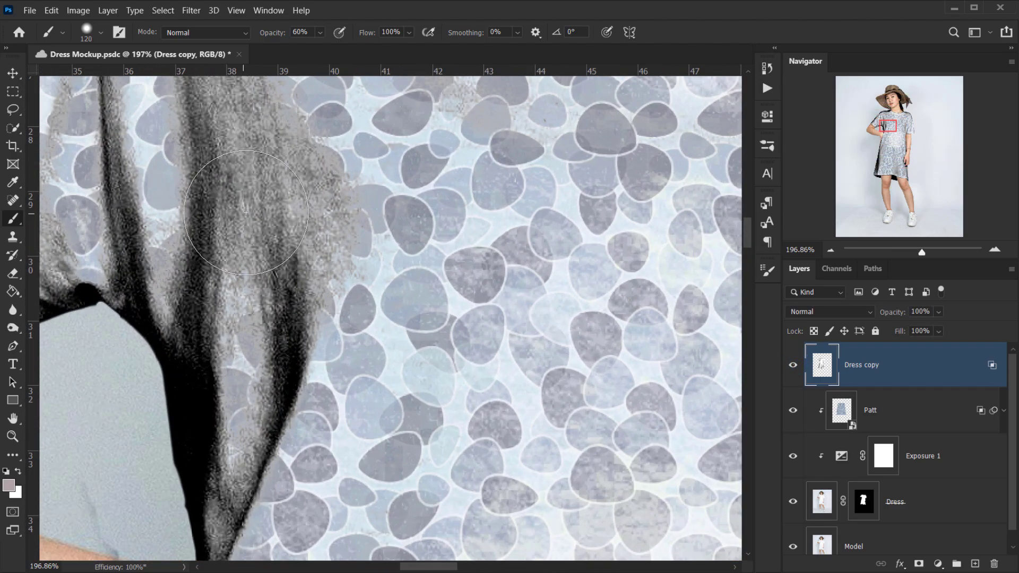
pyautogui.moveTo(246, 212); pyautogui.dragTo(257, 255)
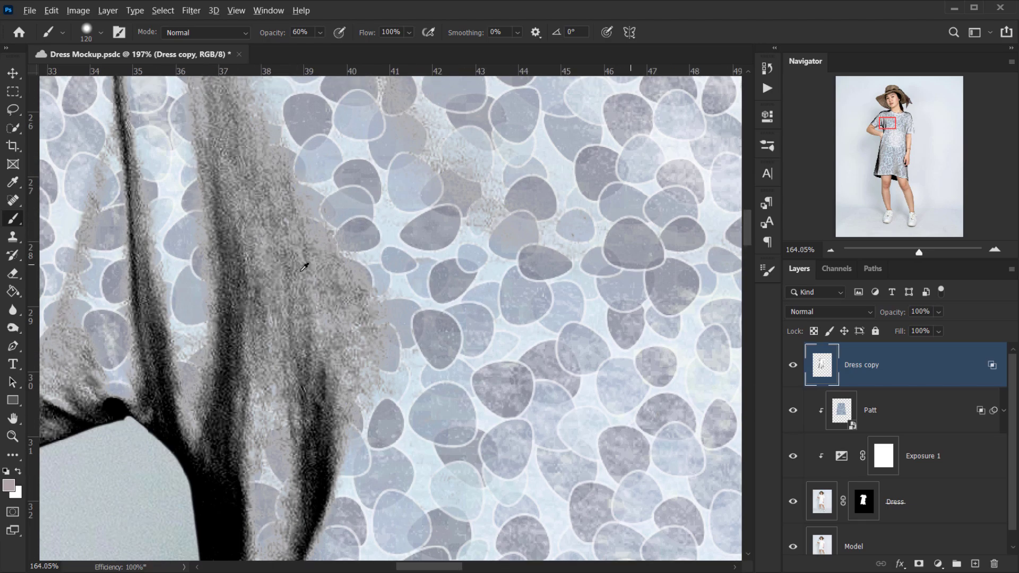
pyautogui.scroll(-3, 298, 262)
pyautogui.scroll(3, 268, 225)
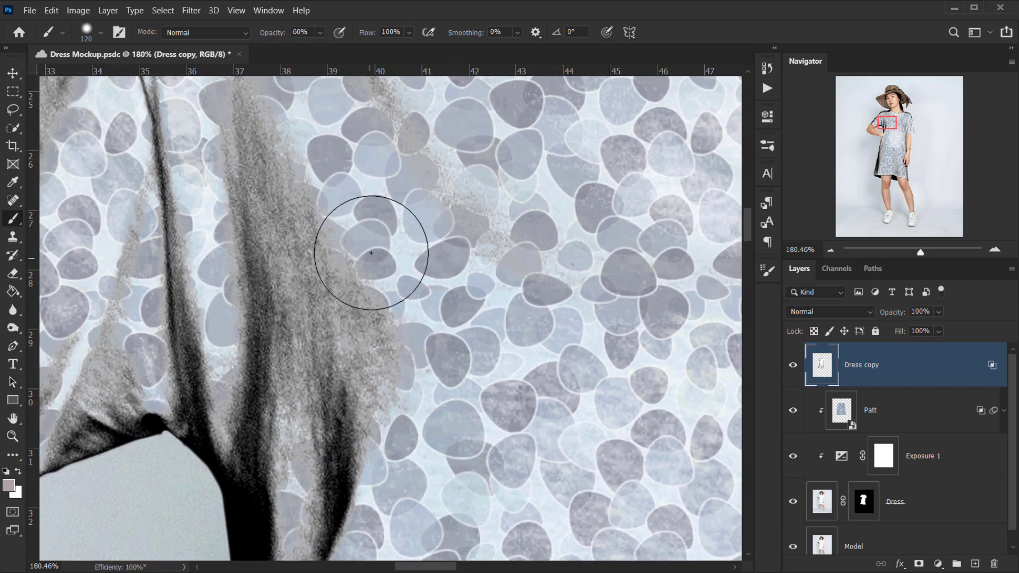
pyautogui.click(193, 11)
pyautogui.moveTo(249, 172)
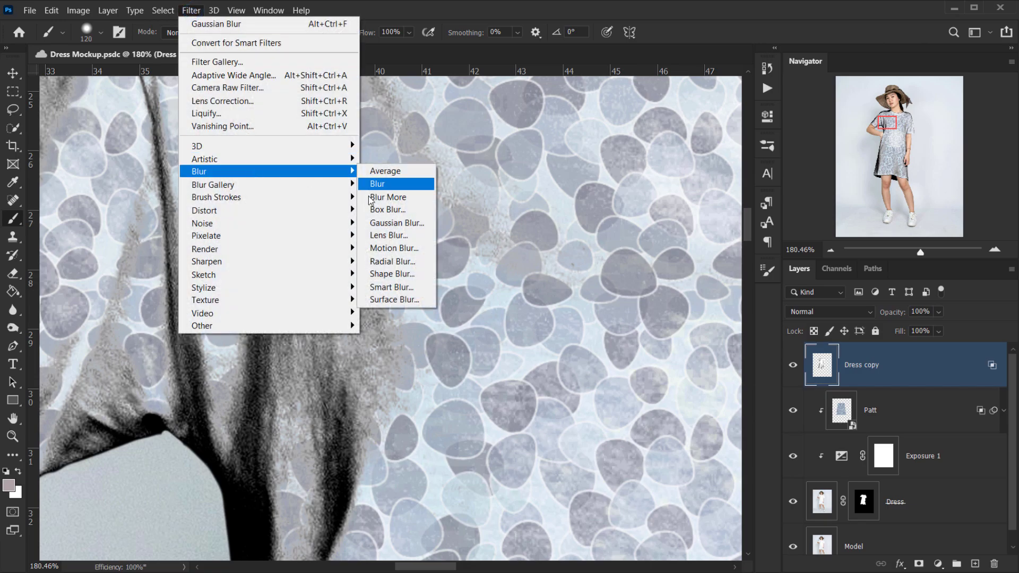
pyautogui.click(394, 223)
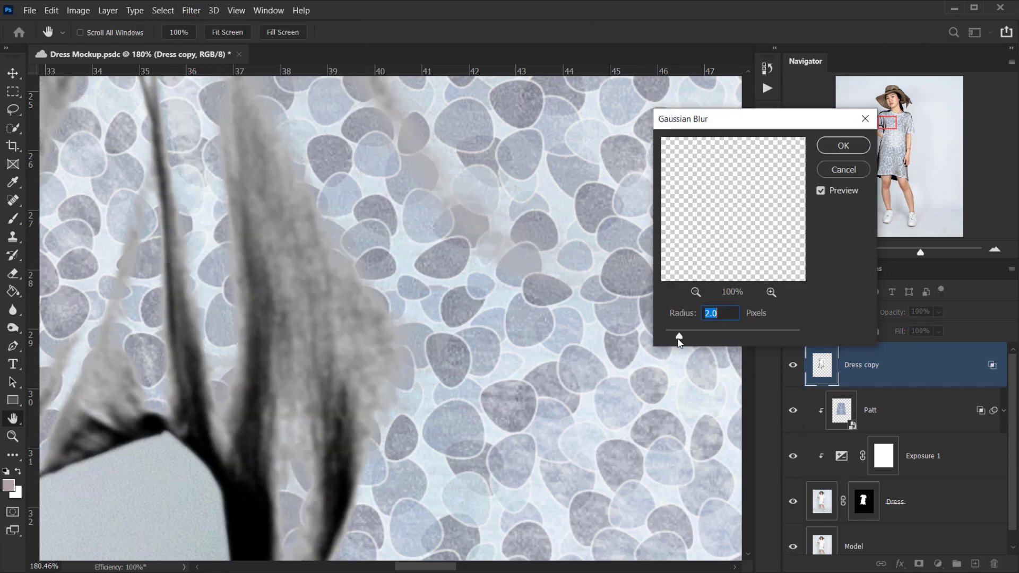
pyautogui.moveTo(678, 339); pyautogui.dragTo(681, 338)
pyautogui.click(848, 147)
pyautogui.press('b')
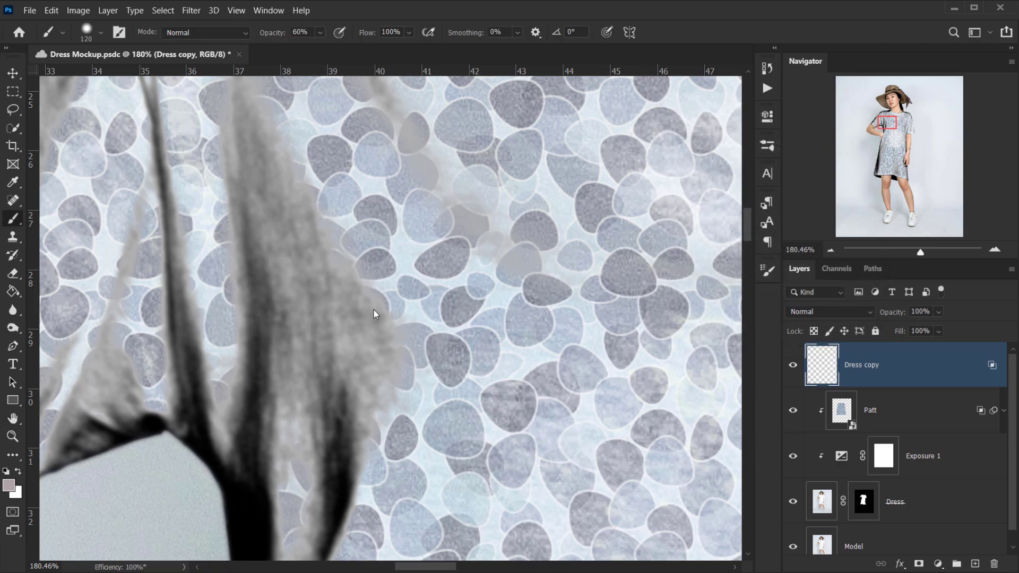
# Set the Dress copy layer's blend mode to Multiply and its opacity to 52%
pyautogui.scroll(-5, 364, 309)
pyautogui.moveTo(375, 324); pyautogui.dragTo(369, 298)
pyautogui.press('v')
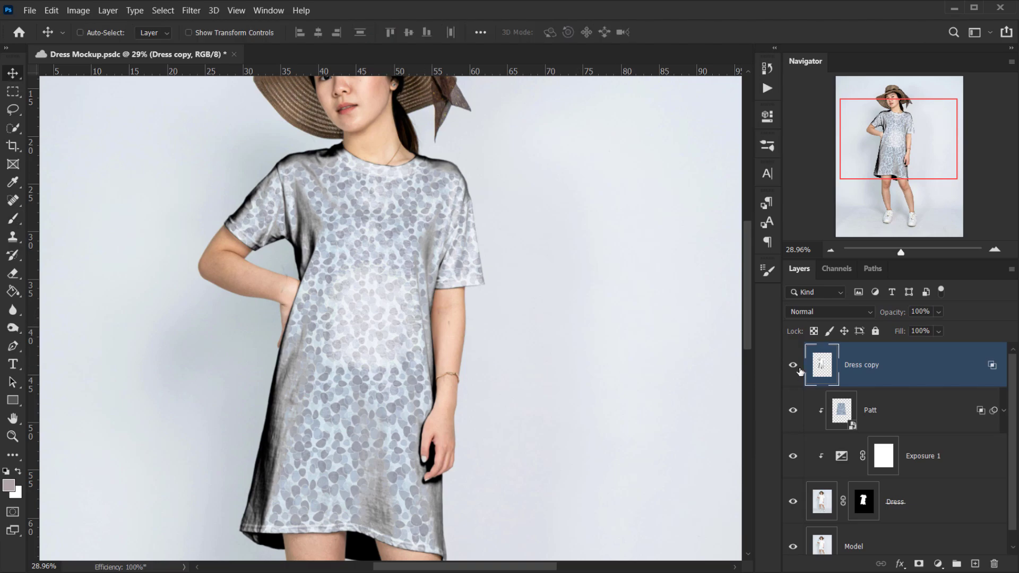
pyautogui.click(813, 314)
pyautogui.click(807, 294)
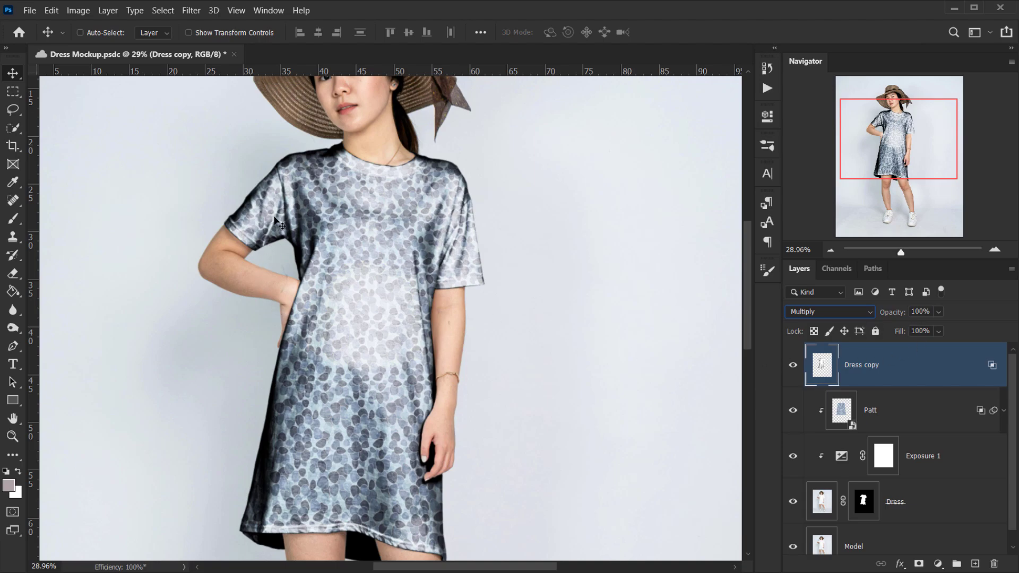
pyautogui.moveTo(896, 316); pyautogui.dragTo(867, 316)
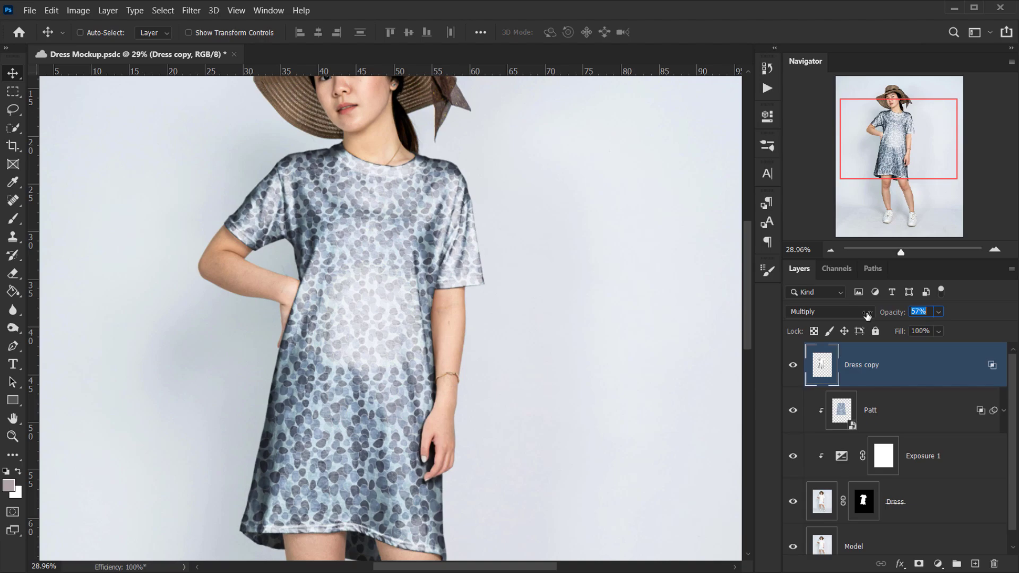
pyautogui.write('52')
pyautogui.press('Return')
# Clip the Dress copy layer to the Dress layer's clipping group and compare the dress with it hidden and shown
pyautogui.keyDown('alt'); pyautogui.click(906, 387); pyautogui.keyUp('alt')
pyautogui.click(799, 371)
pyautogui.click(800, 371)
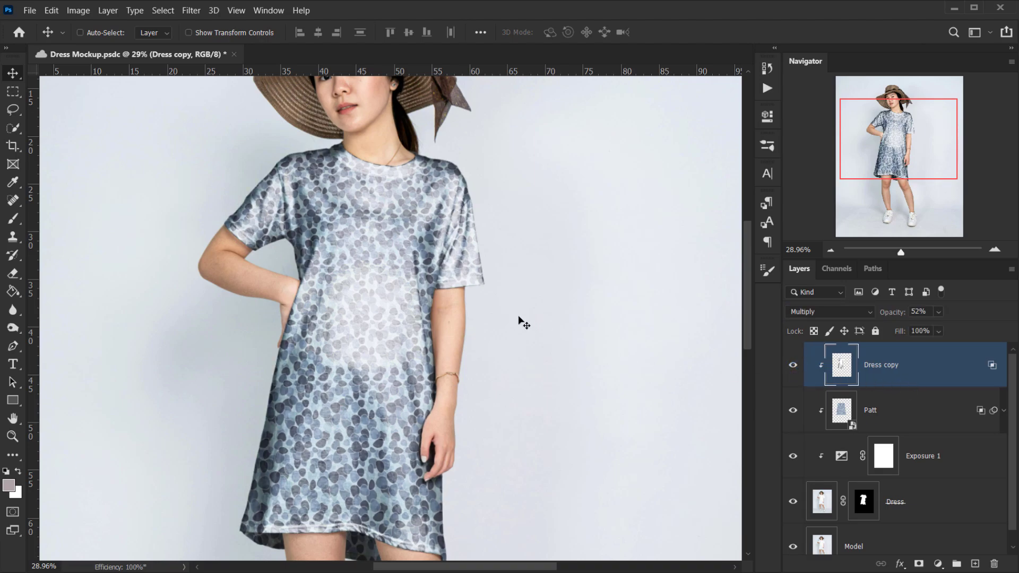
# Fit the whole image in view and compare the plain and patterned dress by hiding and showing the Dress layer
pyautogui.press('ctrl')
pyautogui.hotkey('ctrl', '0')
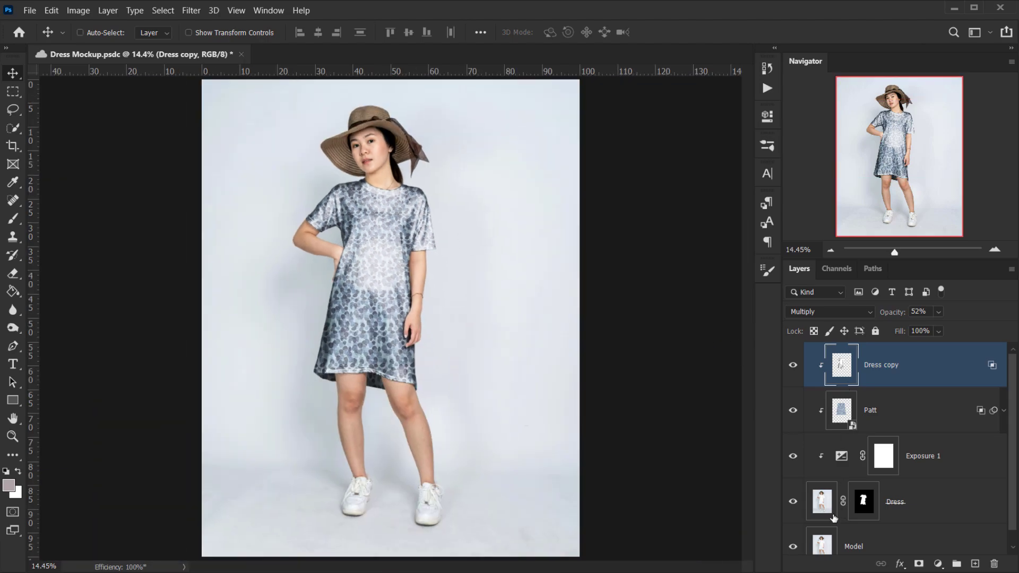
pyautogui.scroll(-1, 825, 512)
pyautogui.click(793, 487)
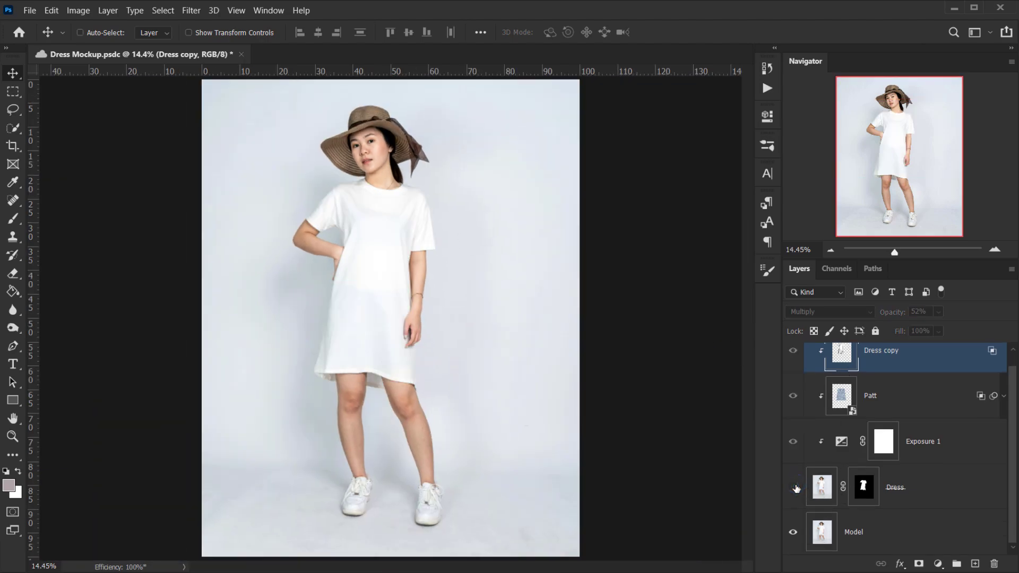
pyautogui.click(794, 487)
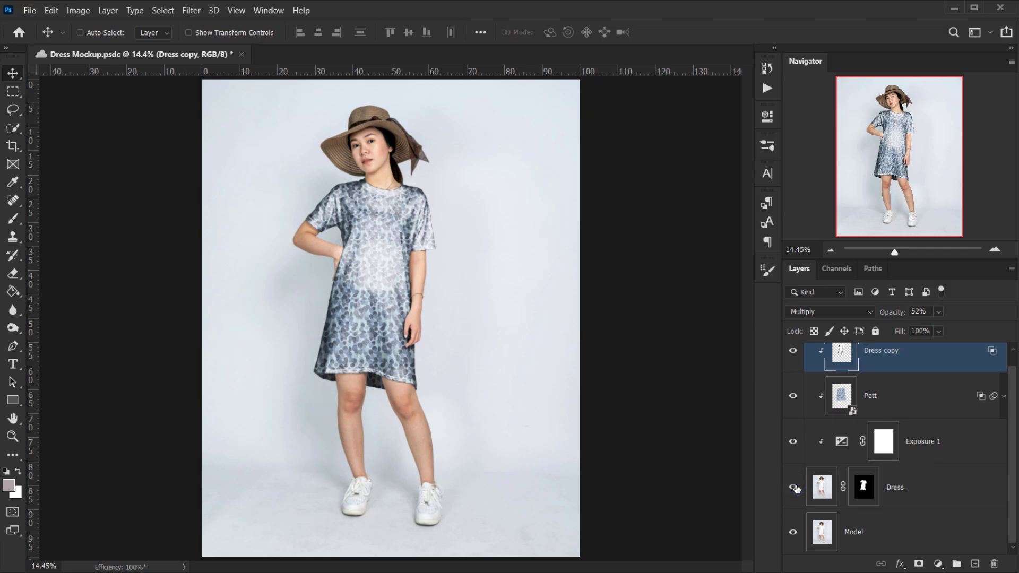